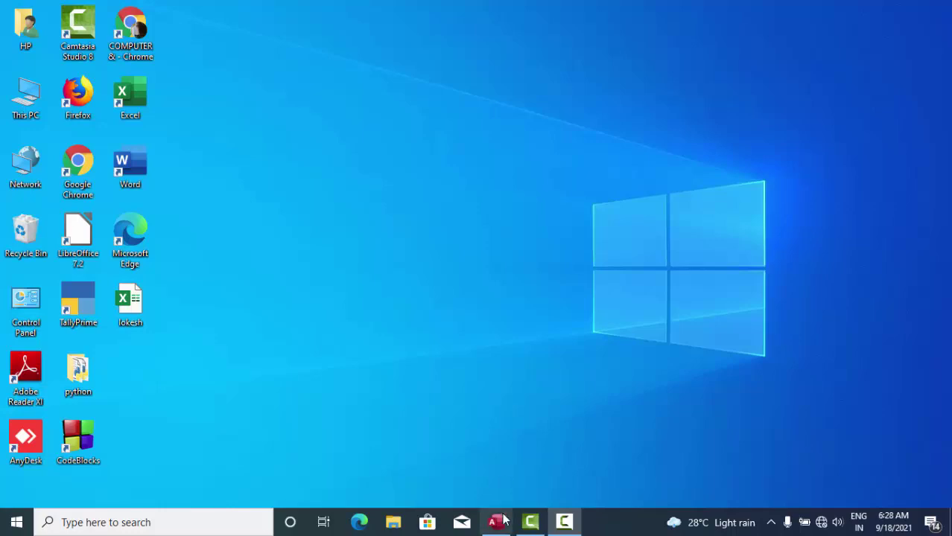
# Step: Open Table1 in Design View to review roll number, name of the student and class, then select Table2
pyautogui.click(490, 525)
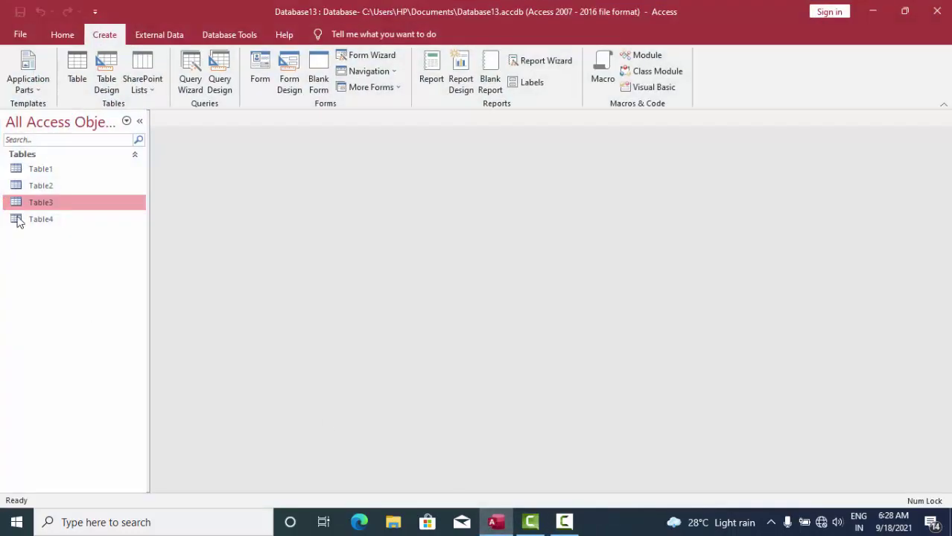
pyautogui.click(42, 174)
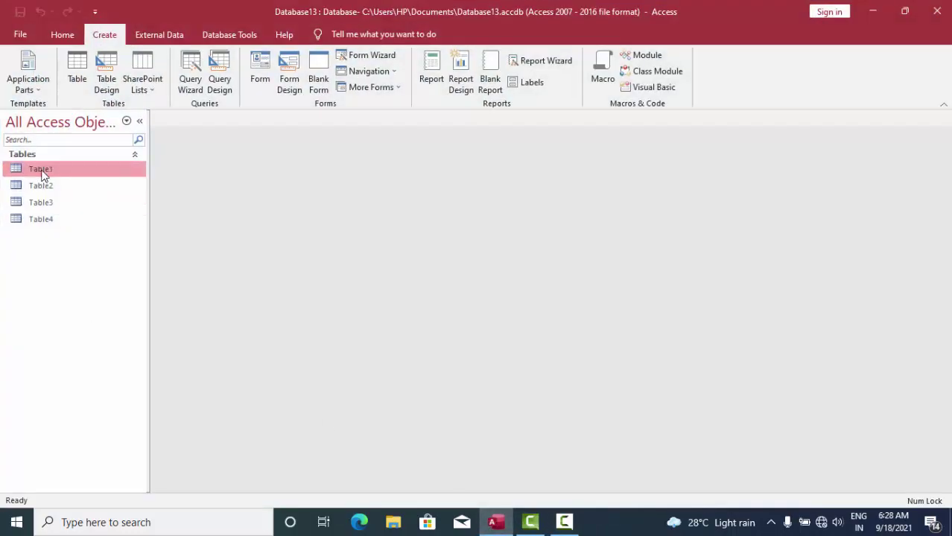
pyautogui.rightClick(43, 175)
pyautogui.click(75, 195)
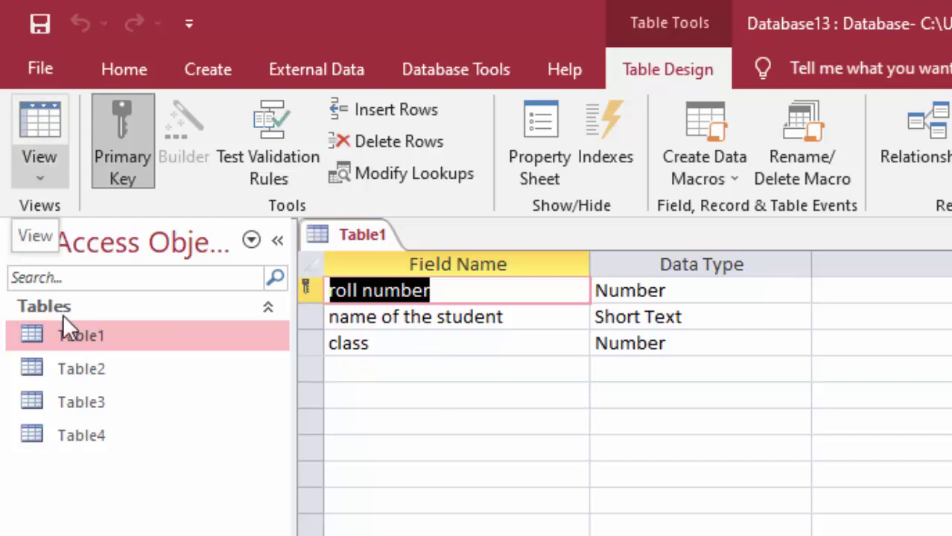
pyautogui.click(102, 376)
pyautogui.rightClick(103, 376)
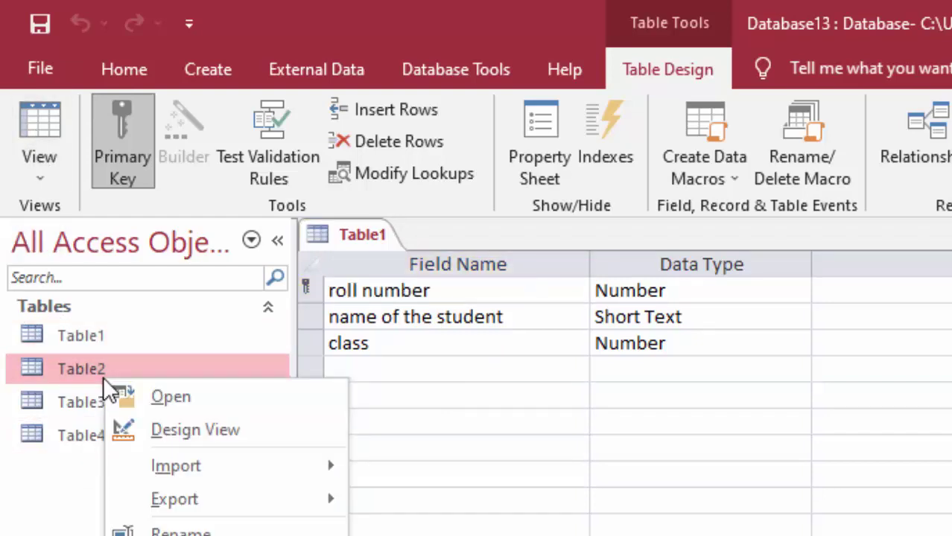
# Step: View Table2's design, then switch it to Datasheet View showing its 10 records
pyautogui.click(144, 436)
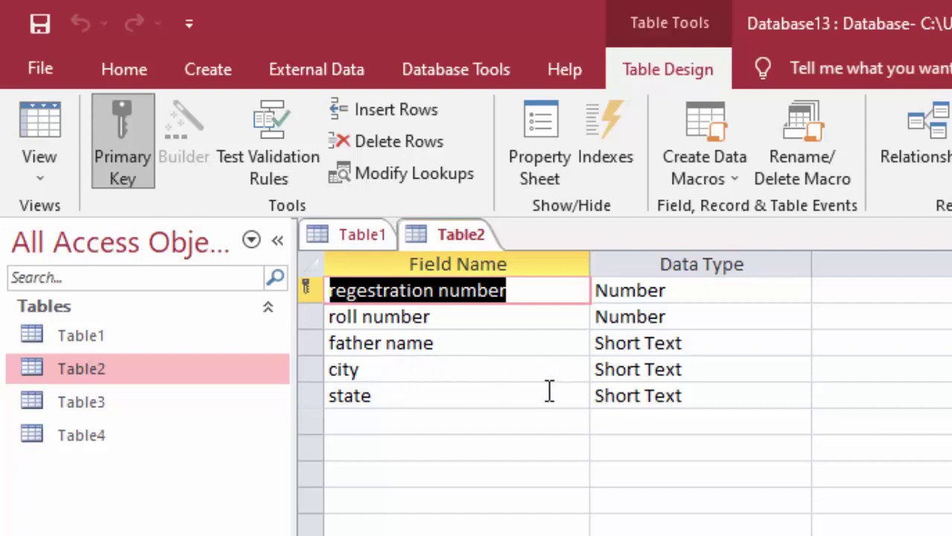
pyautogui.click(39, 127)
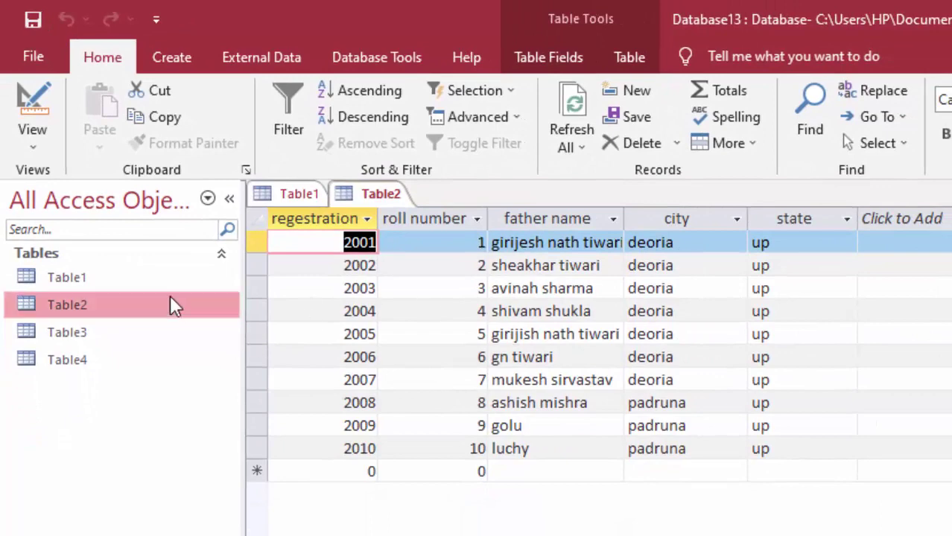
# Step: Open Table1's datasheet and autofit the name of the student column
pyautogui.click(113, 284)
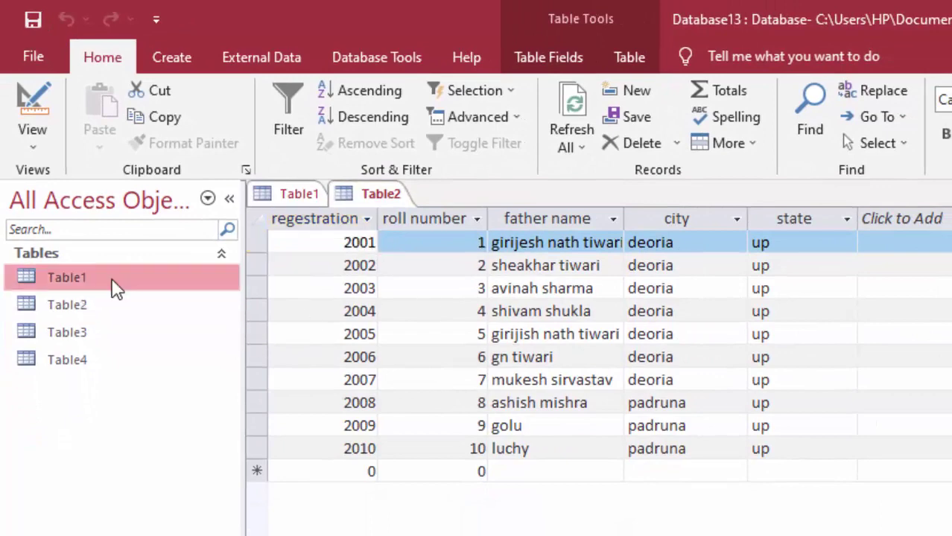
pyautogui.doubleClick(116, 286)
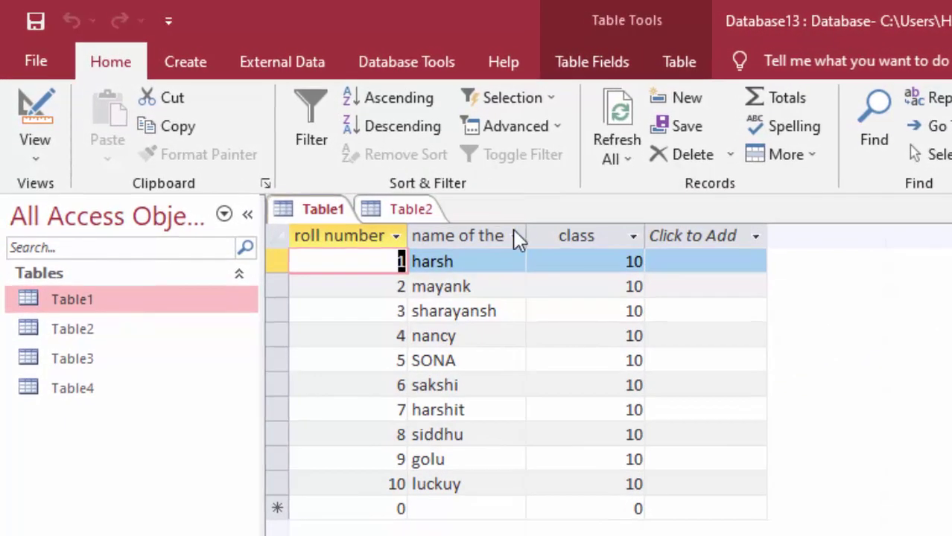
pyautogui.doubleClick(525, 236)
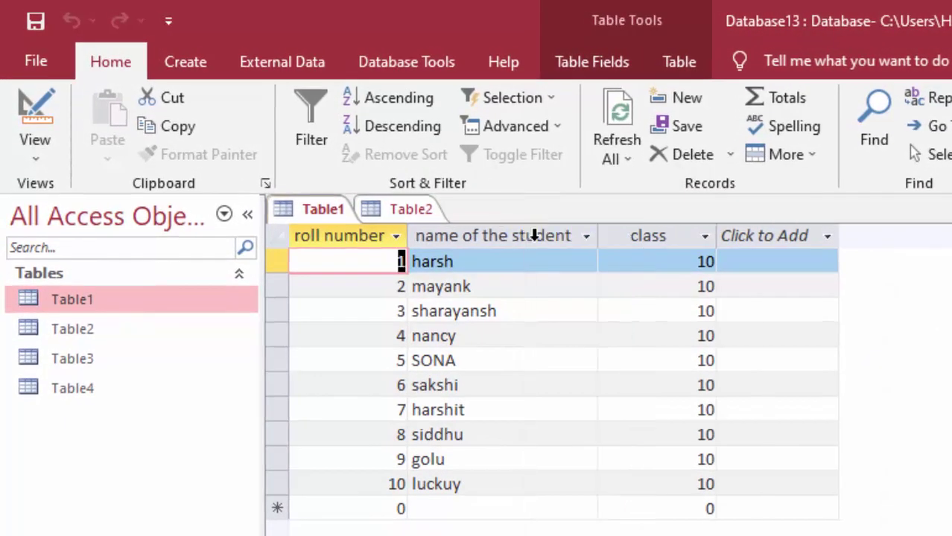
# Step: Review Table3's design, then view its scholar no, registration and section records; select Table4
pyautogui.rightClick(81, 361)
pyautogui.click(142, 406)
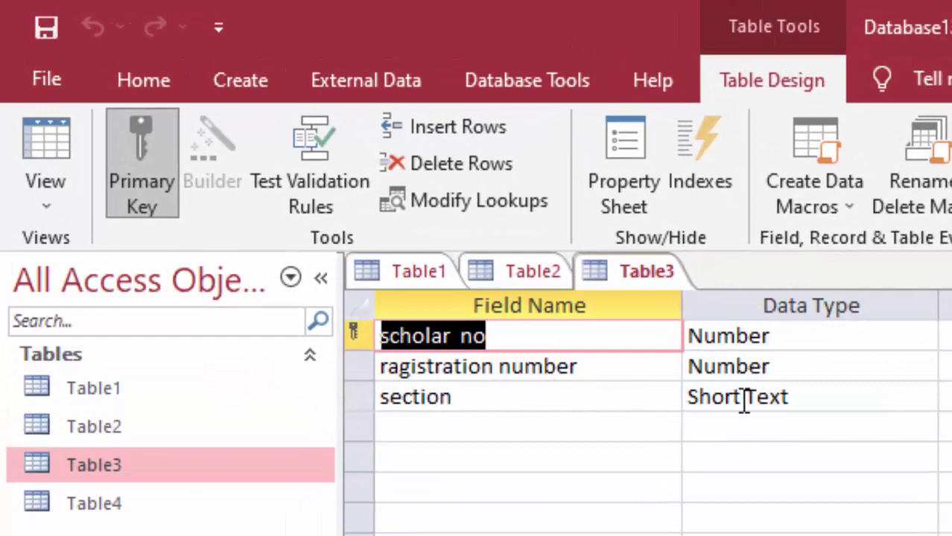
pyautogui.click(33, 152)
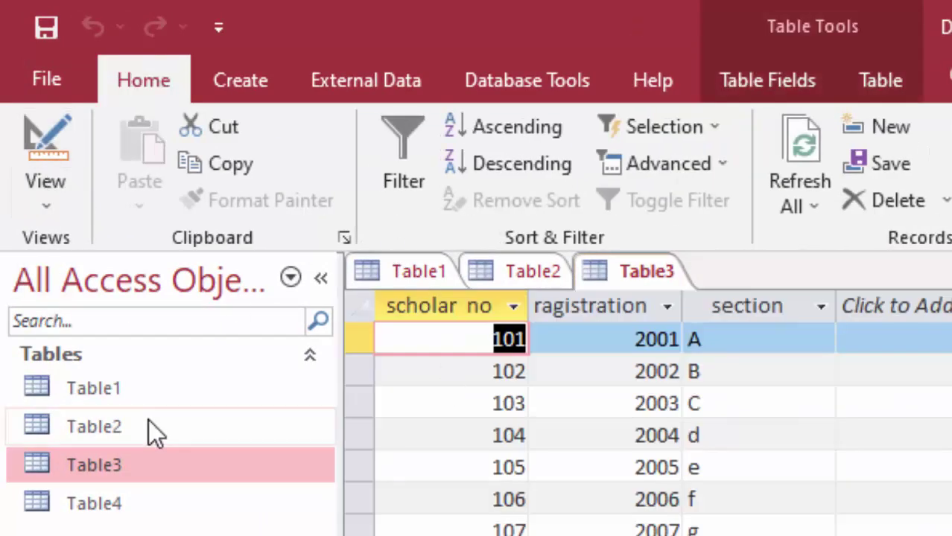
pyautogui.click(132, 507)
pyautogui.rightClick(132, 506)
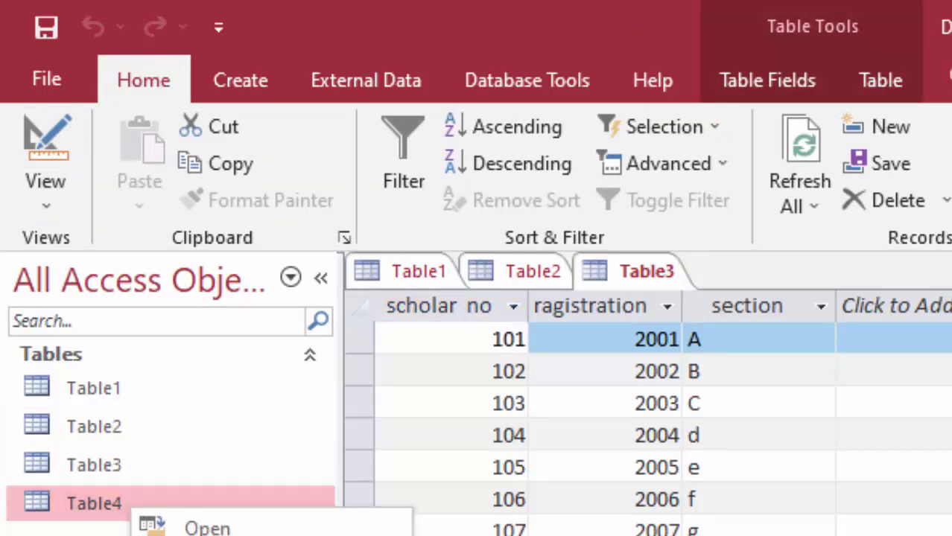
# Step: Review Table4's course code, scholar number and course name fields in Design and Datasheet View
pyautogui.click(164, 531)
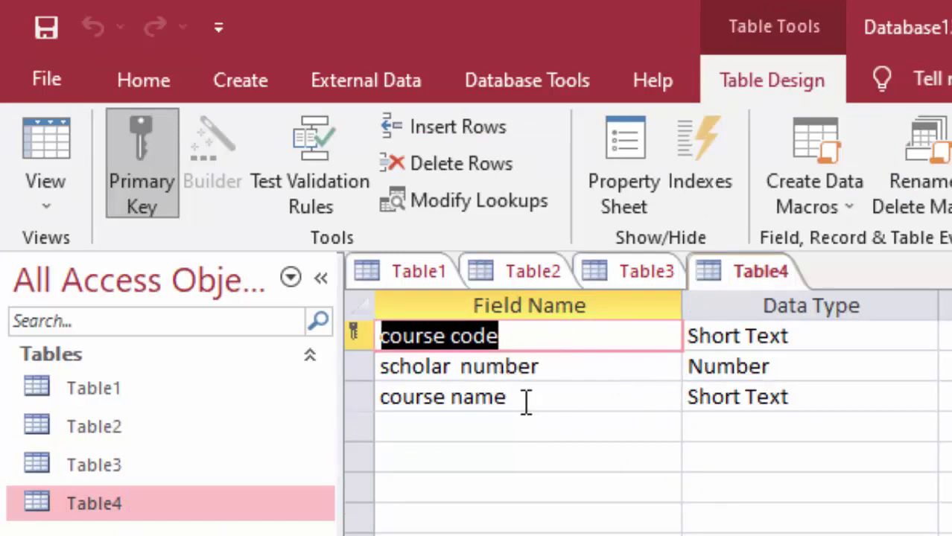
pyautogui.click(35, 142)
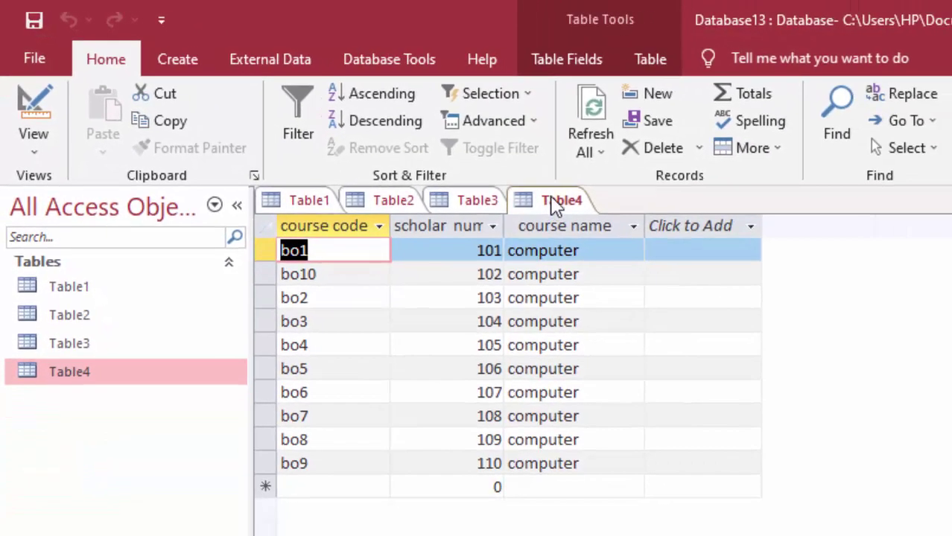
pyautogui.rightClick(555, 203)
# Step: Close Table4, Table3, Table2 and Table1, saving Table1's layout changes
pyautogui.click(577, 238)
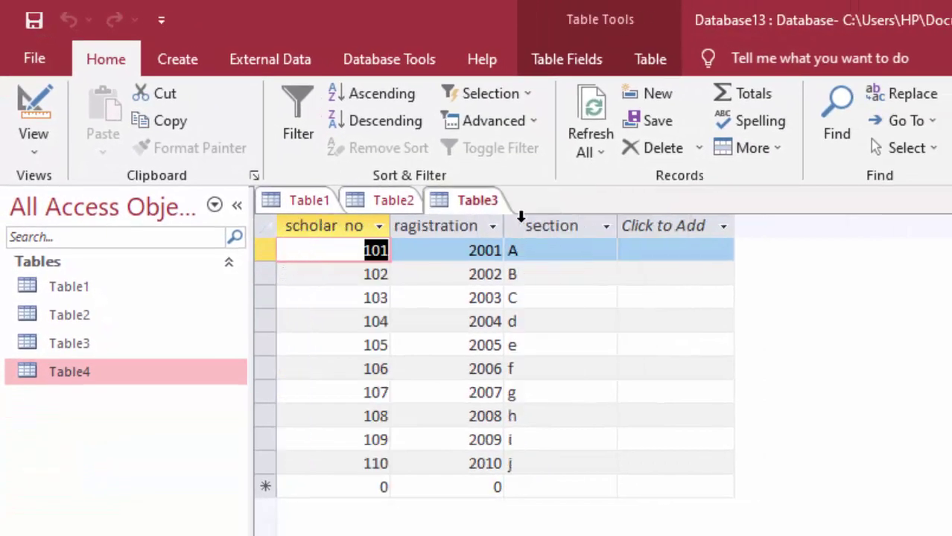
pyautogui.rightClick(459, 199)
pyautogui.click(478, 242)
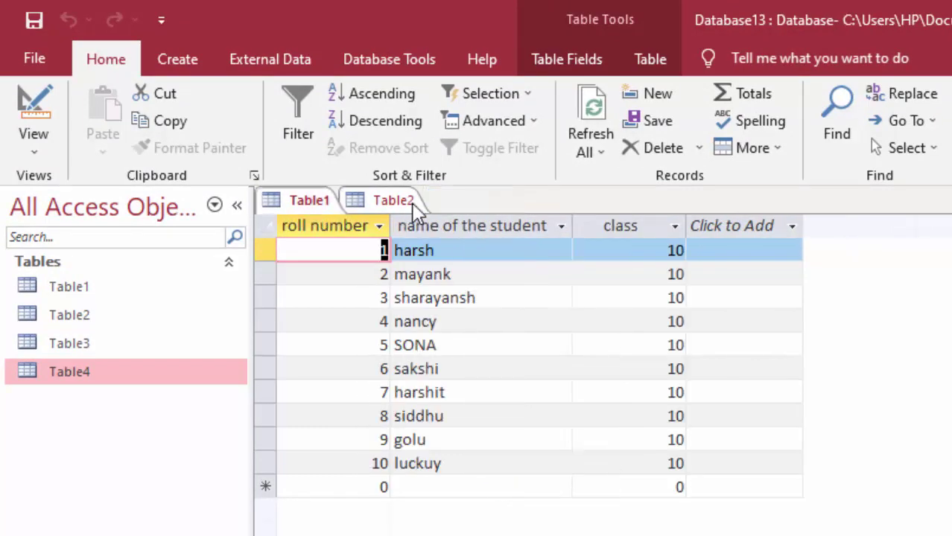
pyautogui.rightClick(402, 201)
pyautogui.click(410, 240)
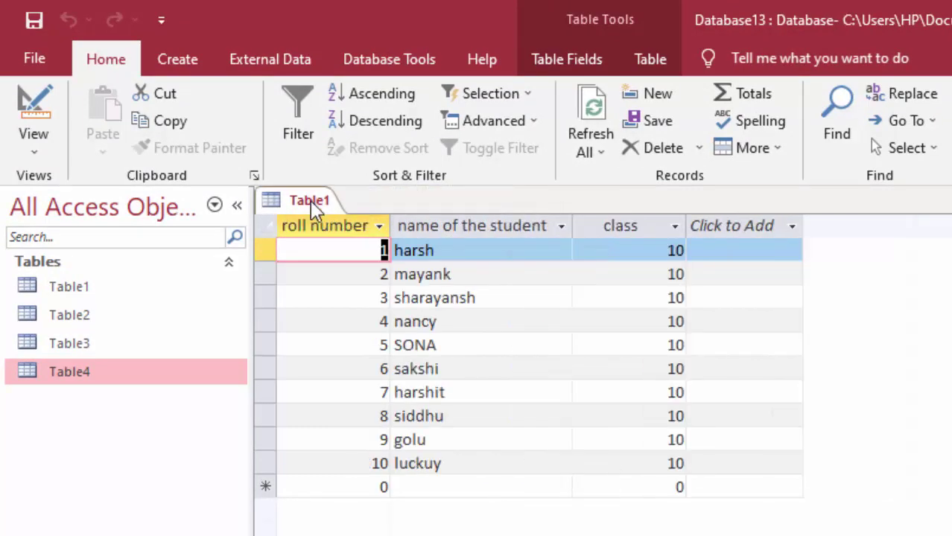
pyautogui.rightClick(310, 201)
pyautogui.click(342, 244)
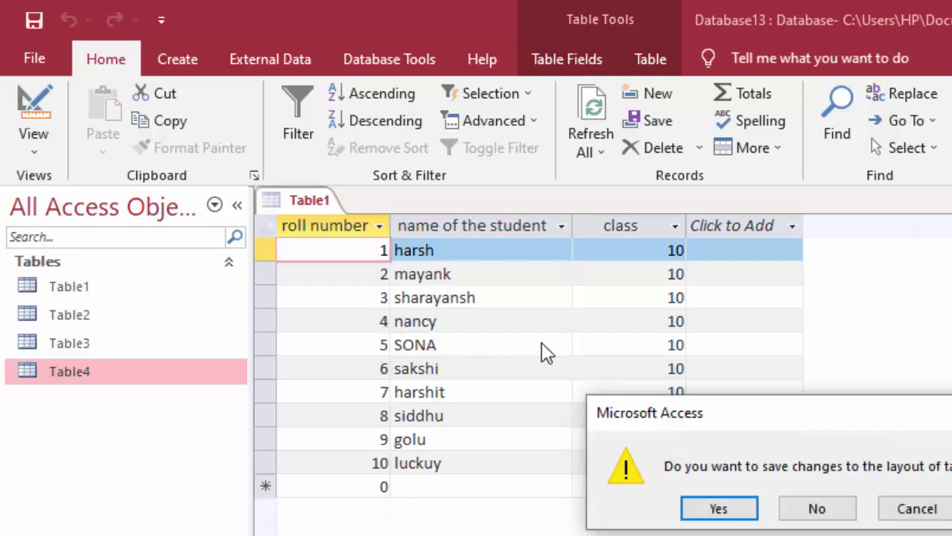
pyautogui.click(717, 508)
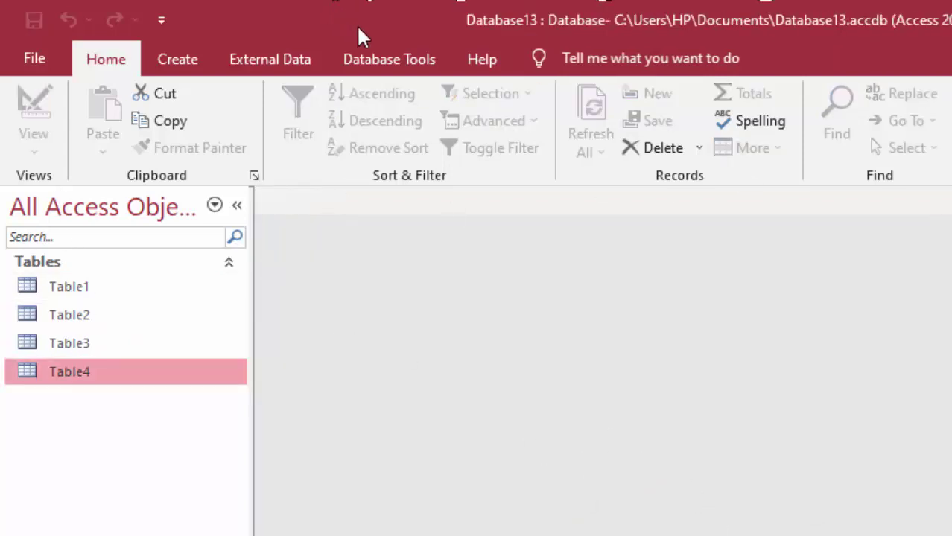
# Step: Launch the Query Wizard from the Create ribbon
pyautogui.click(389, 54)
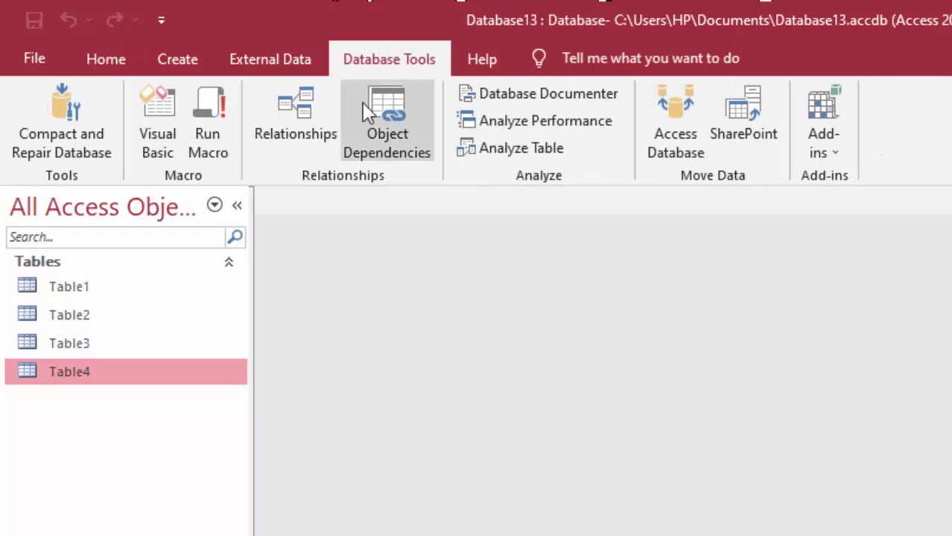
pyautogui.click(188, 55)
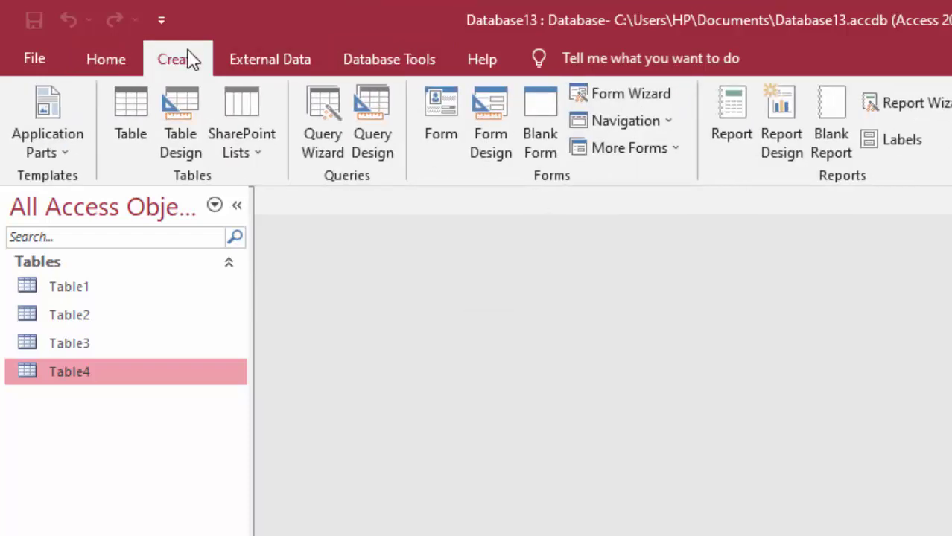
pyautogui.click(322, 112)
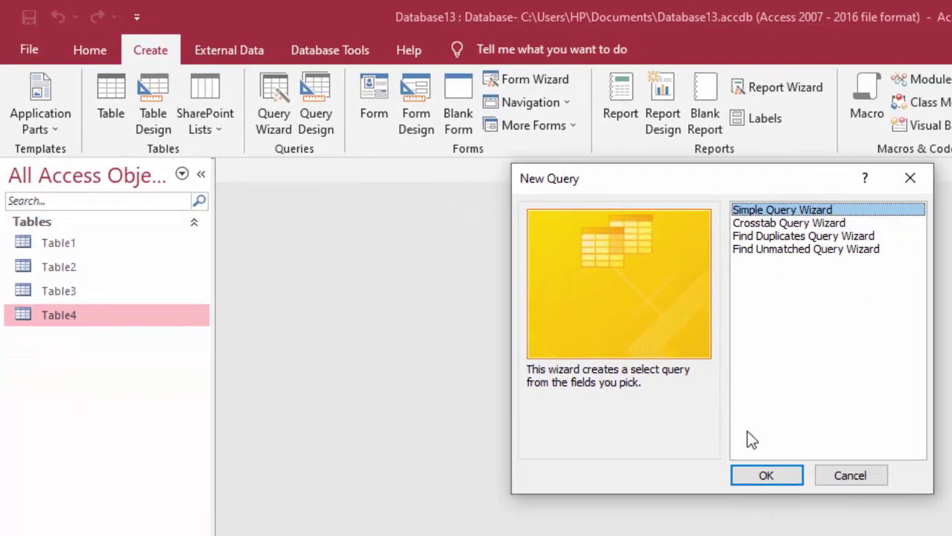
# Step: Start the Simple Query Wizard and add Table1's roll number, name of the student and class
pyautogui.click(761, 473)
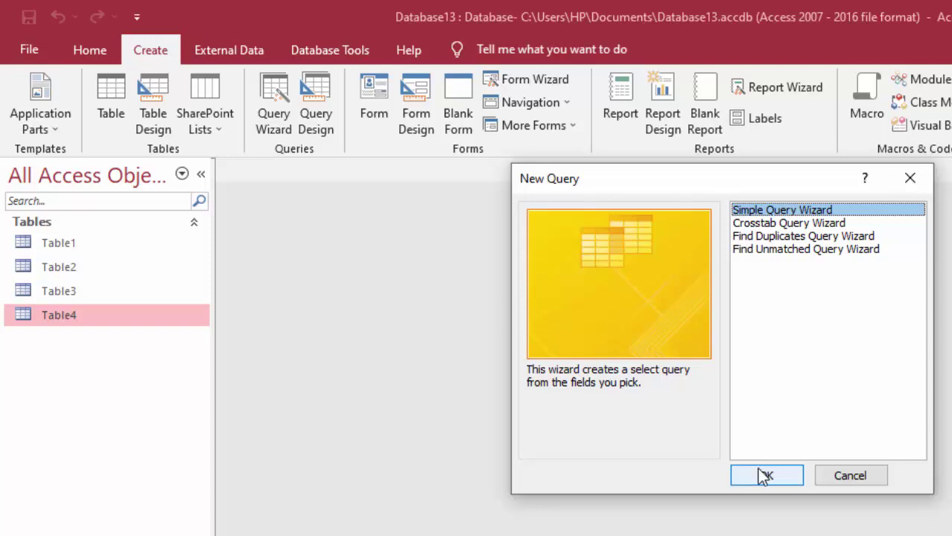
pyautogui.click(759, 470)
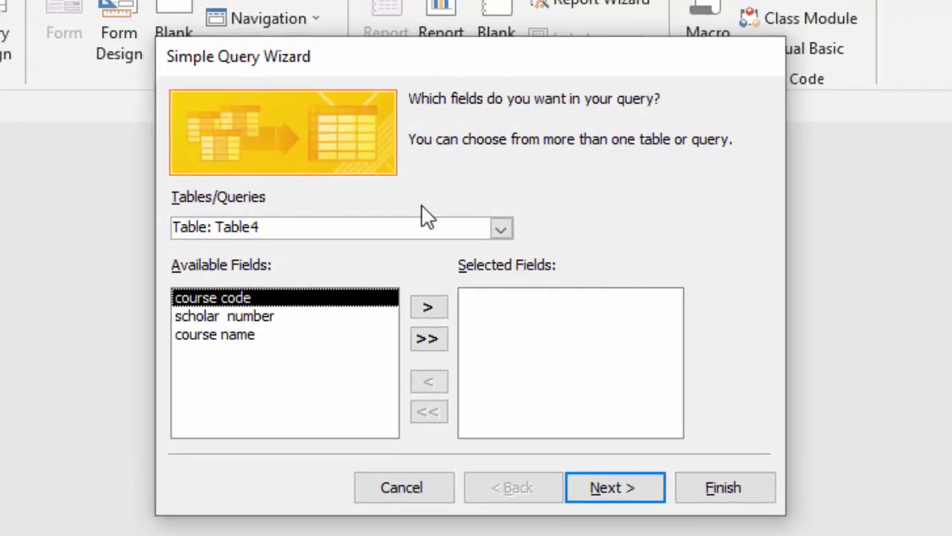
pyautogui.click(502, 232)
pyautogui.click(402, 250)
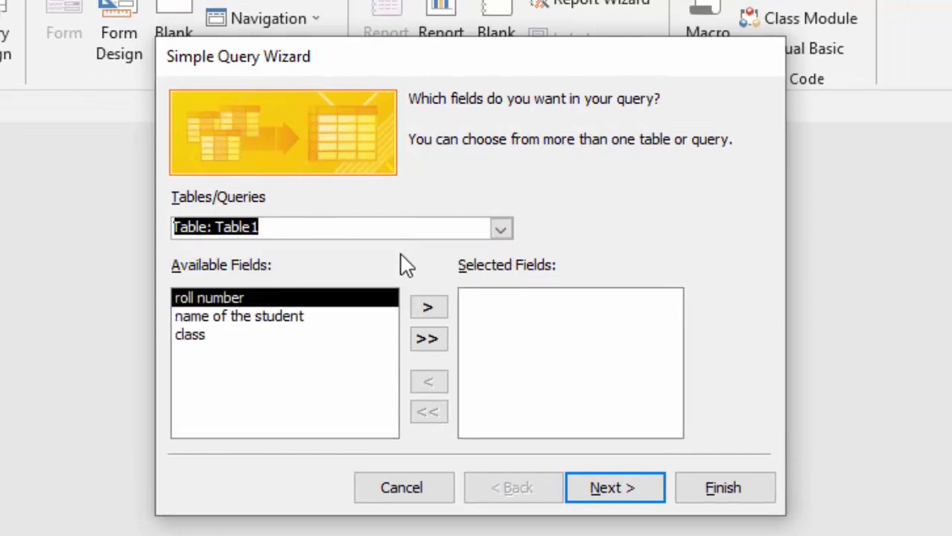
pyautogui.click(429, 307)
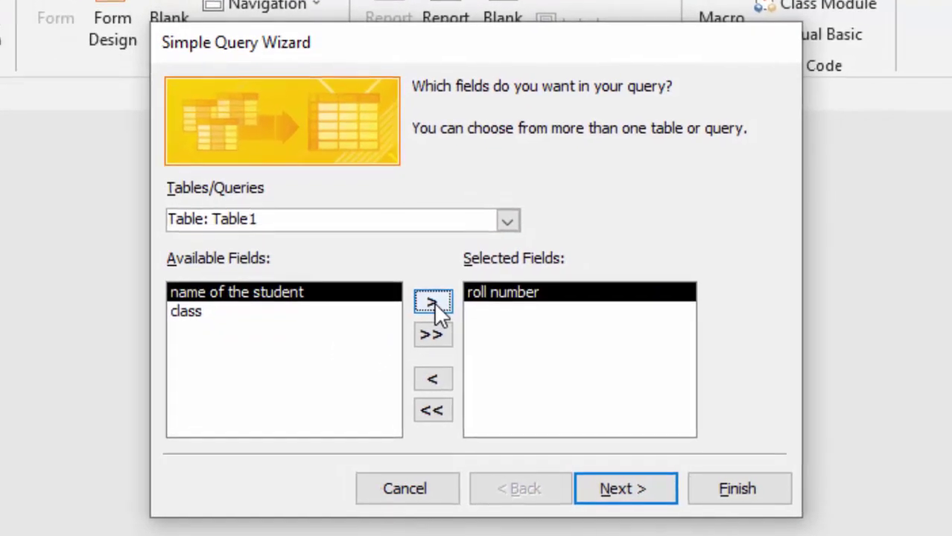
pyautogui.click(430, 307)
pyautogui.click(444, 289)
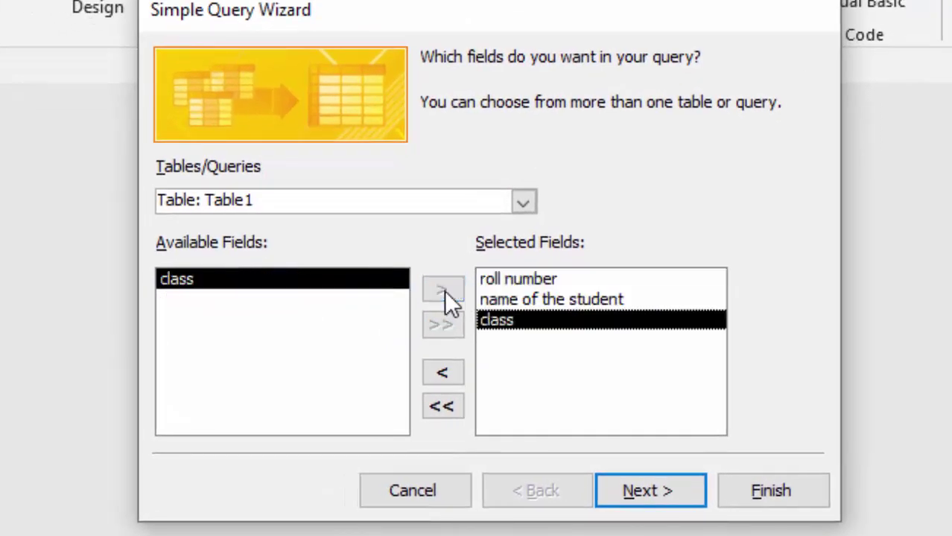
# Step: Add Table2's regestration number, father name, city and state fields to the query
pyautogui.click(524, 203)
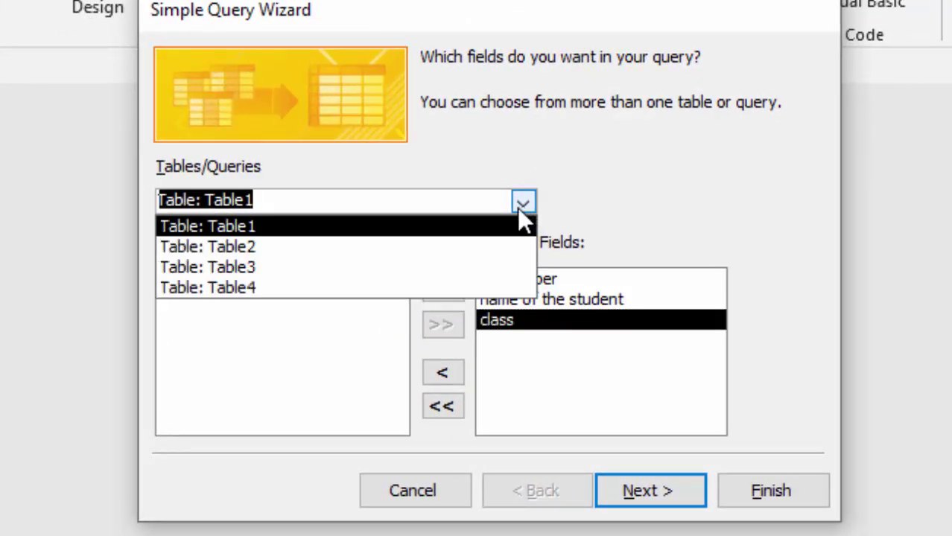
pyautogui.click(415, 250)
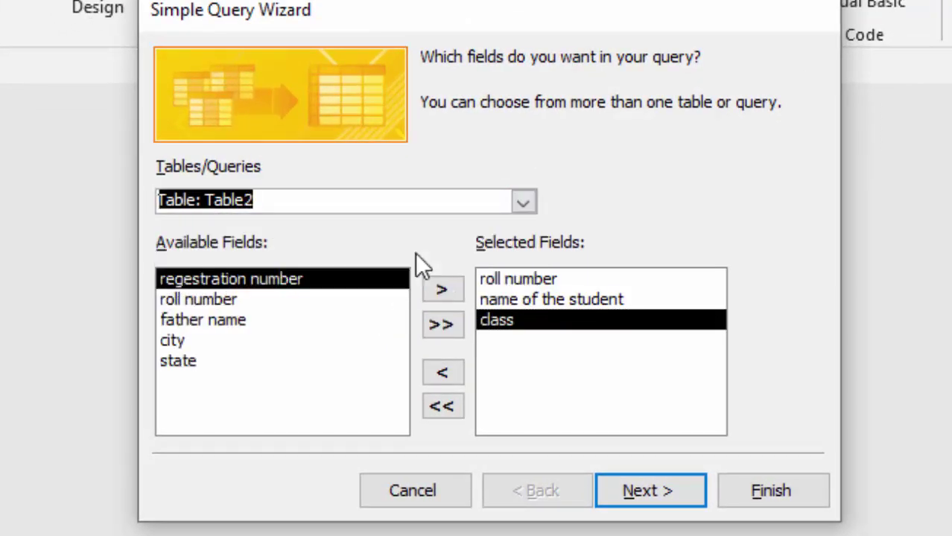
pyautogui.click(442, 290)
pyautogui.click(235, 302)
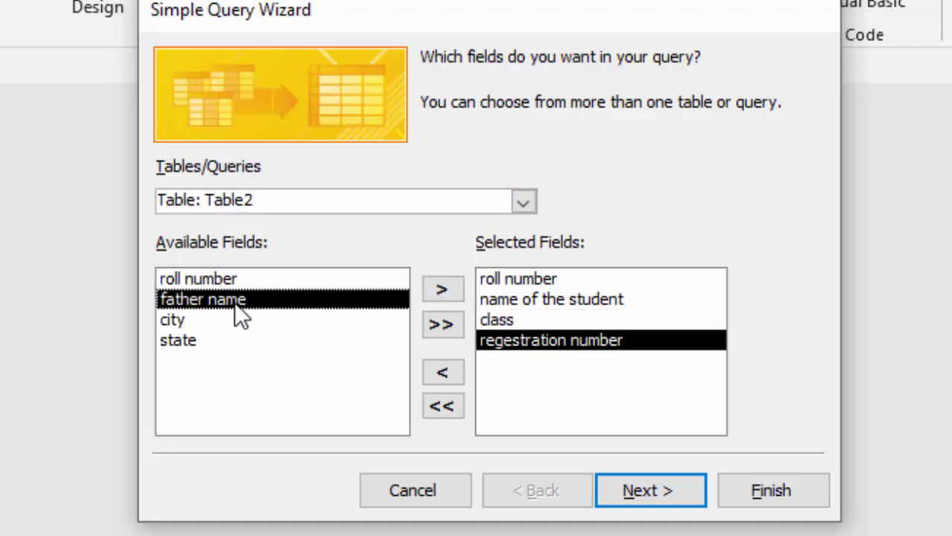
pyautogui.click(437, 285)
pyautogui.click(439, 284)
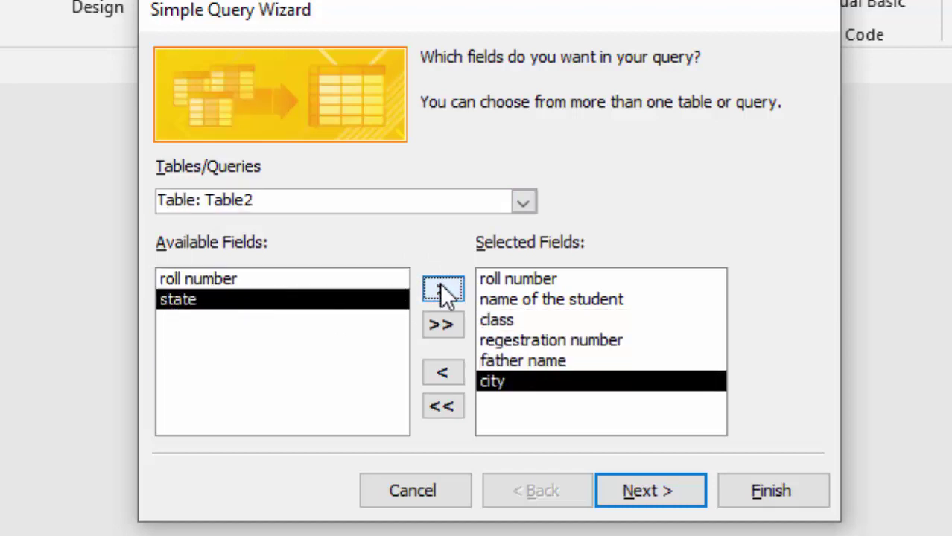
pyautogui.click(441, 285)
# Step: Add Table3's scholar no and section and Table4's course code and course name, then continue
pyautogui.click(522, 202)
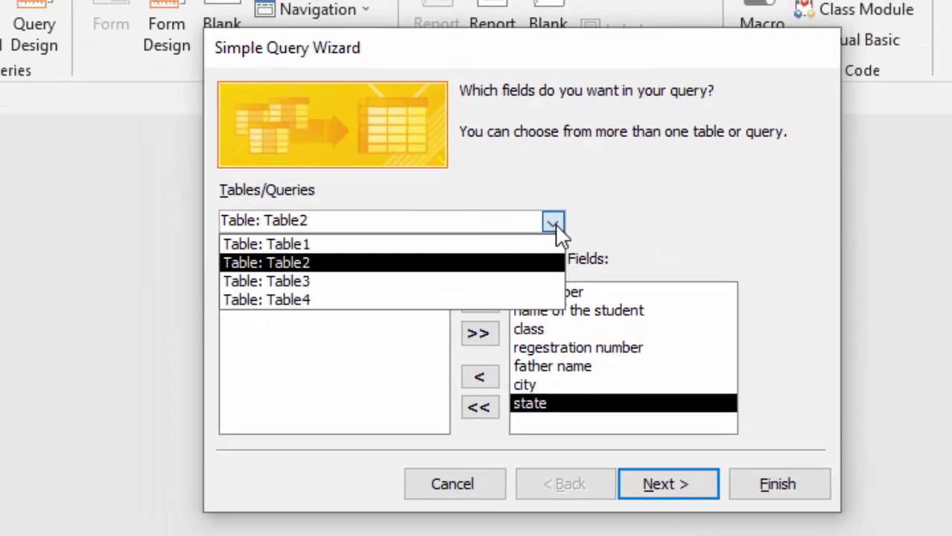
pyautogui.click(467, 283)
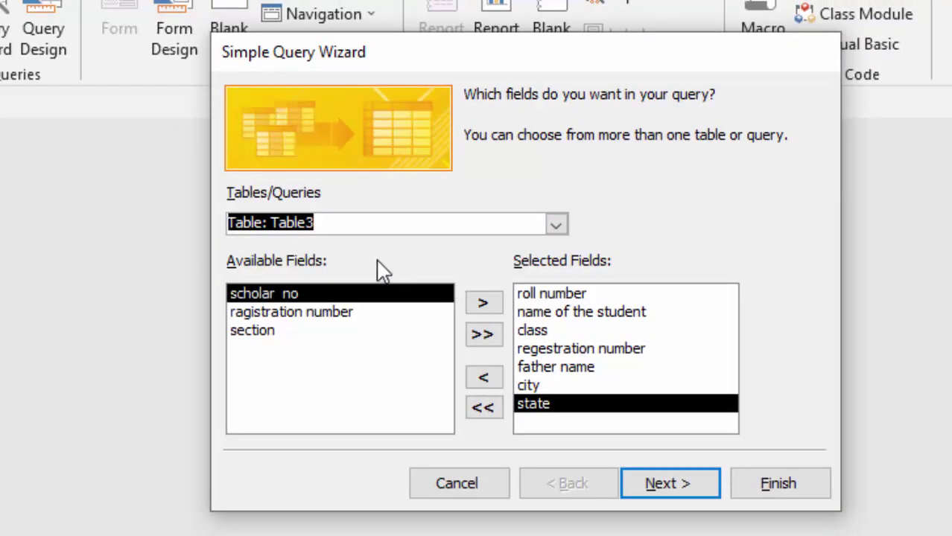
pyautogui.click(484, 304)
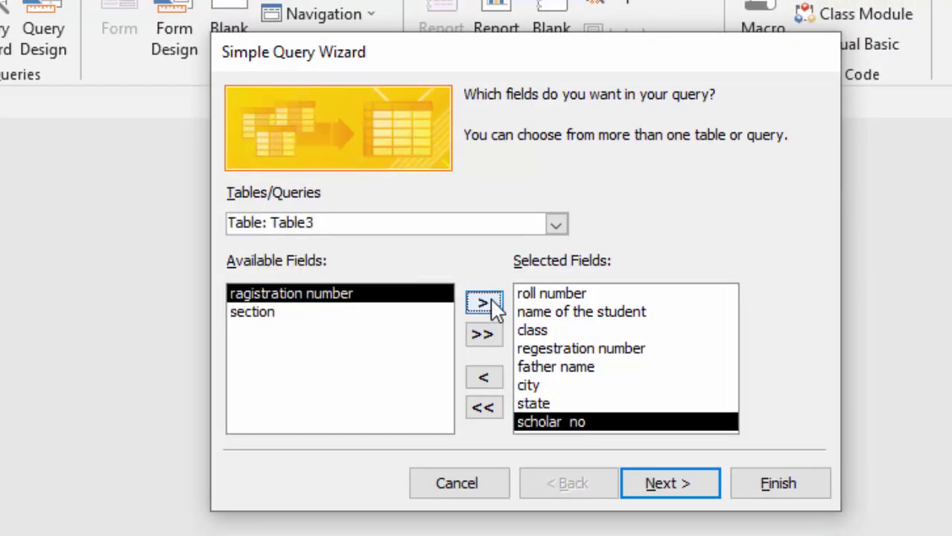
pyautogui.click(328, 313)
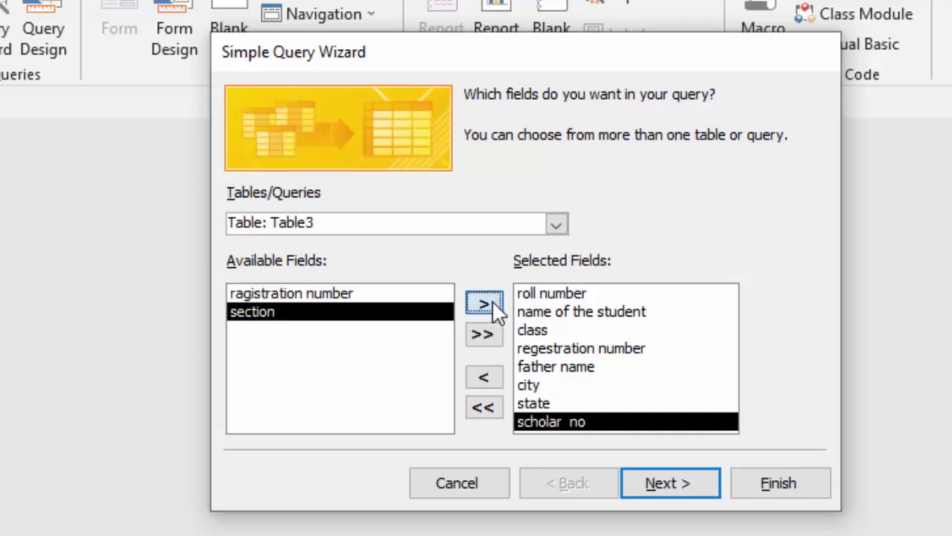
pyautogui.click(485, 301)
pyautogui.click(555, 225)
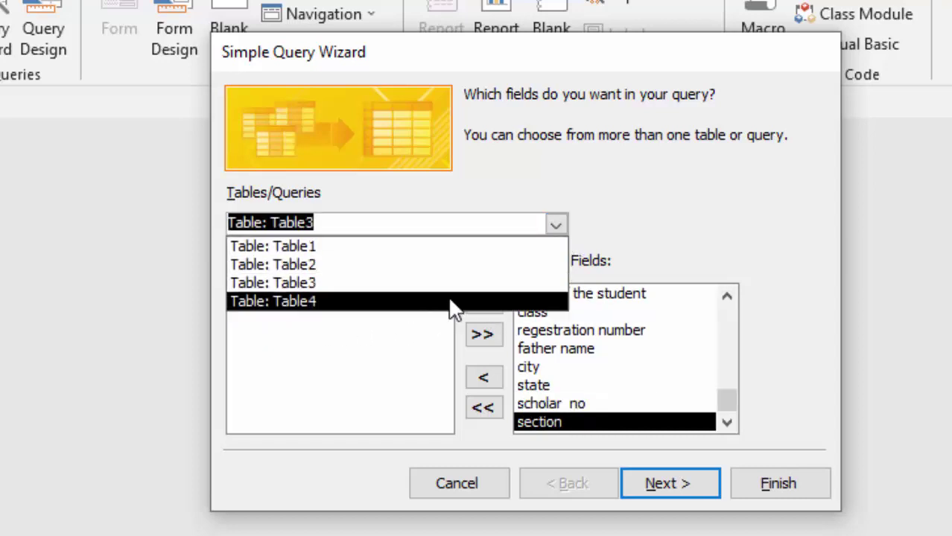
pyautogui.click(450, 301)
pyautogui.click(484, 303)
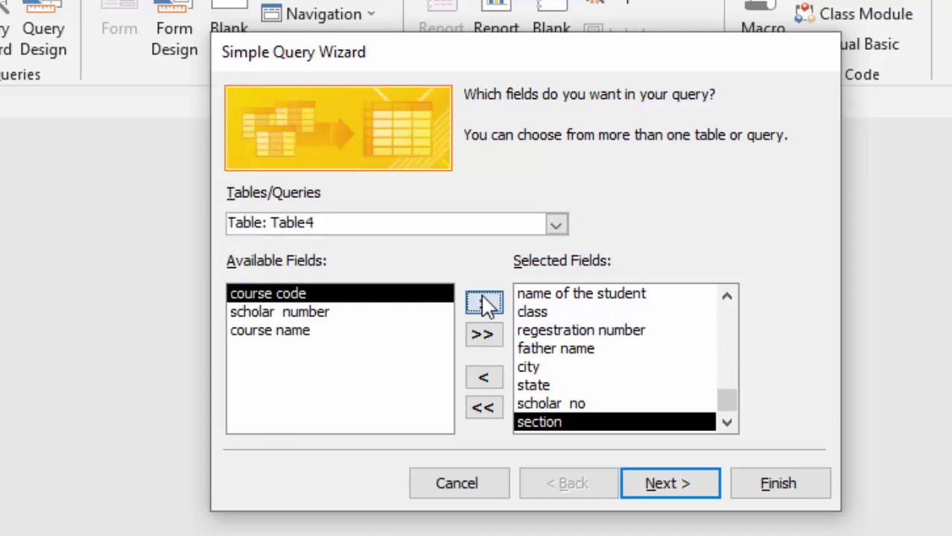
pyautogui.click(325, 314)
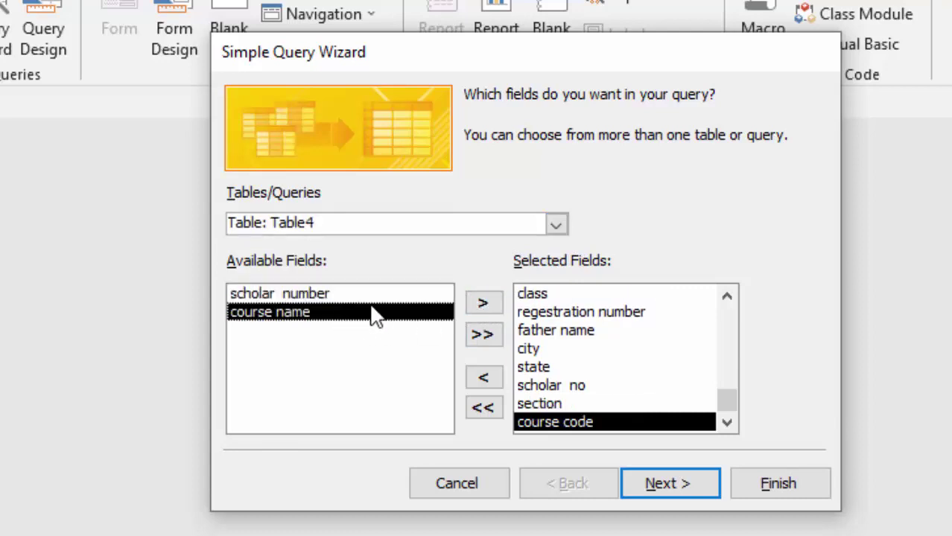
pyautogui.click(484, 307)
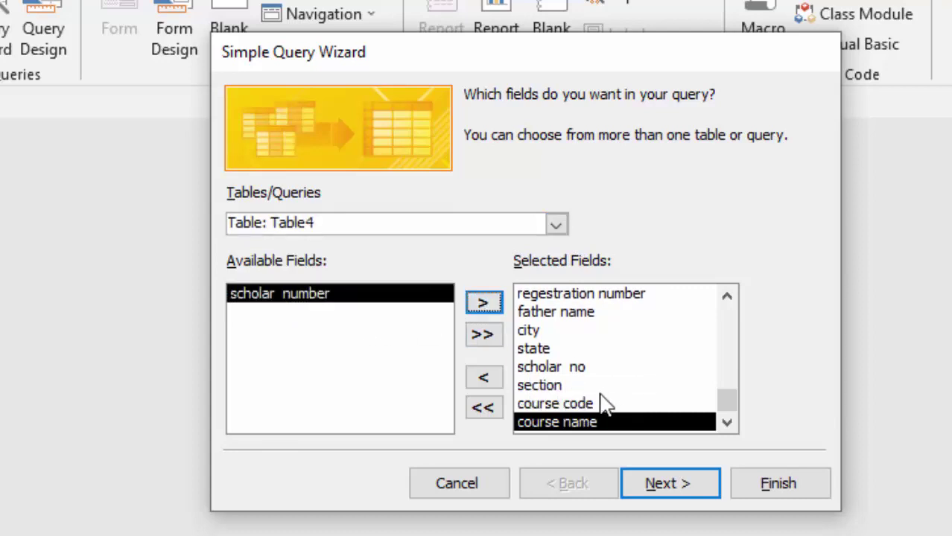
pyautogui.click(639, 485)
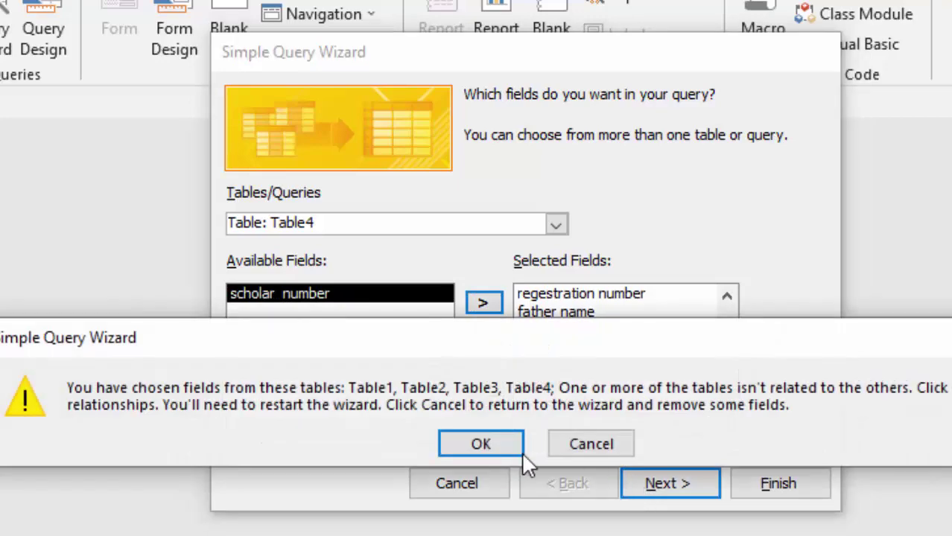
# Step: Accept the unrelated-tables warning and add Table1 through Table4 to the Relationships layout
pyautogui.click(474, 438)
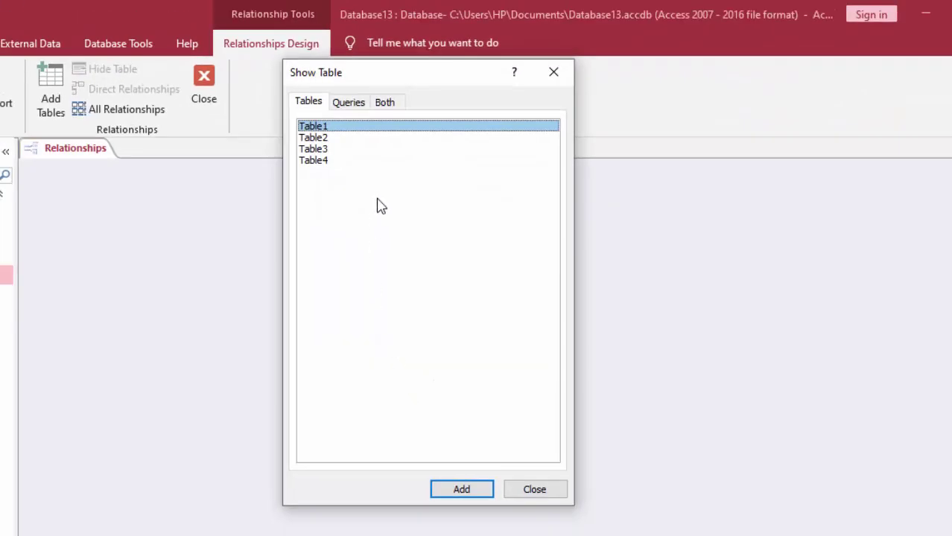
pyautogui.click(448, 494)
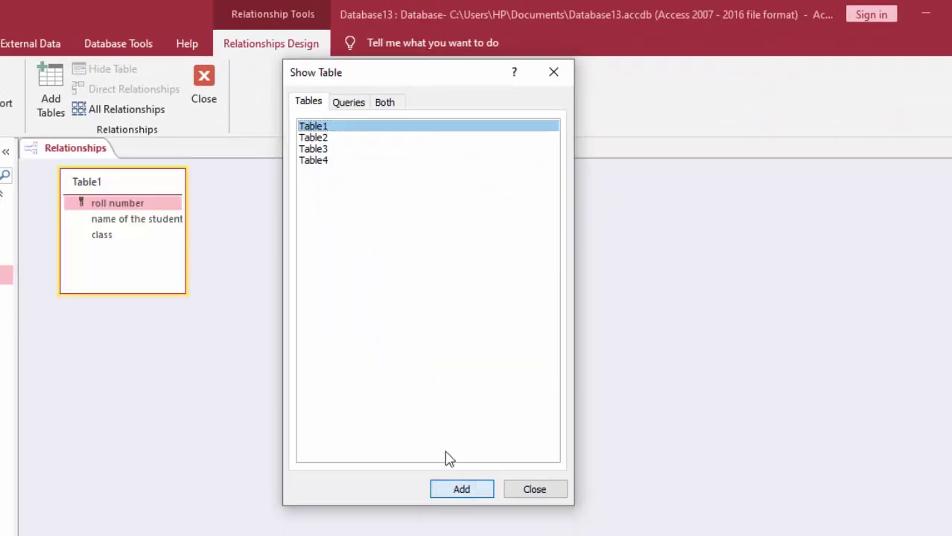
pyautogui.click(336, 140)
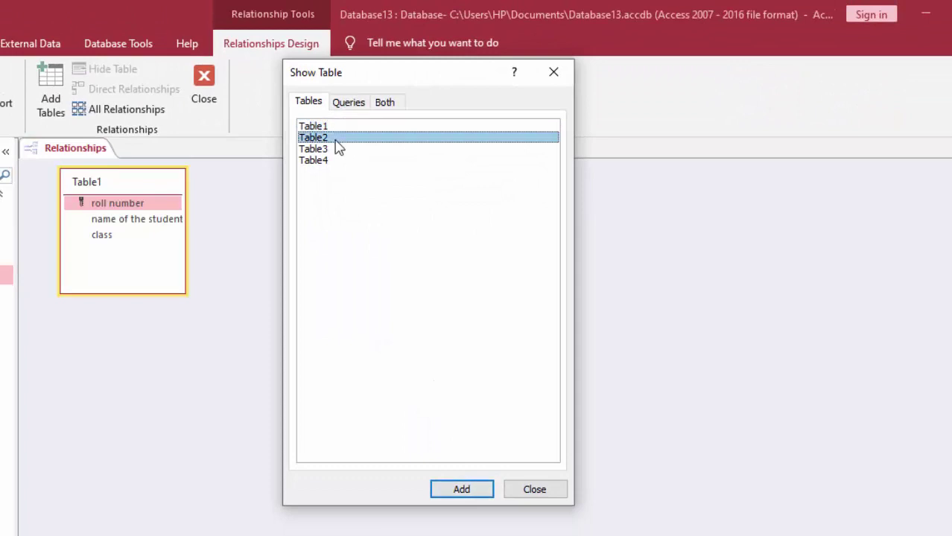
pyautogui.click(462, 489)
pyautogui.click(333, 149)
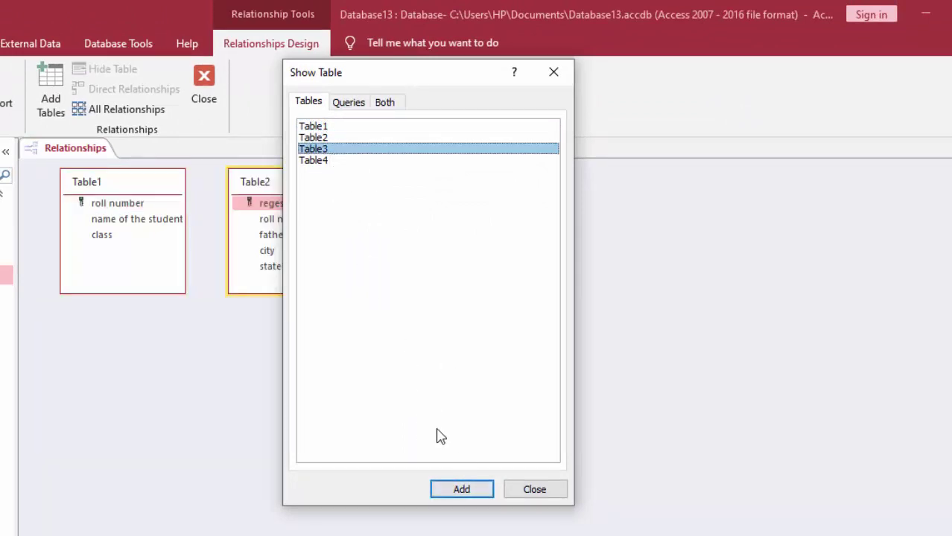
pyautogui.click(462, 489)
pyautogui.click(320, 161)
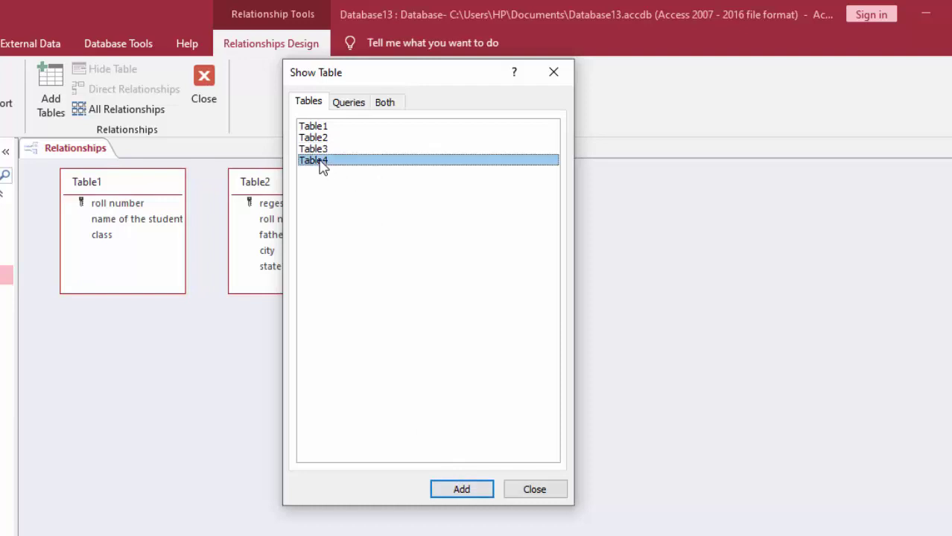
pyautogui.click(481, 493)
pyautogui.click(535, 494)
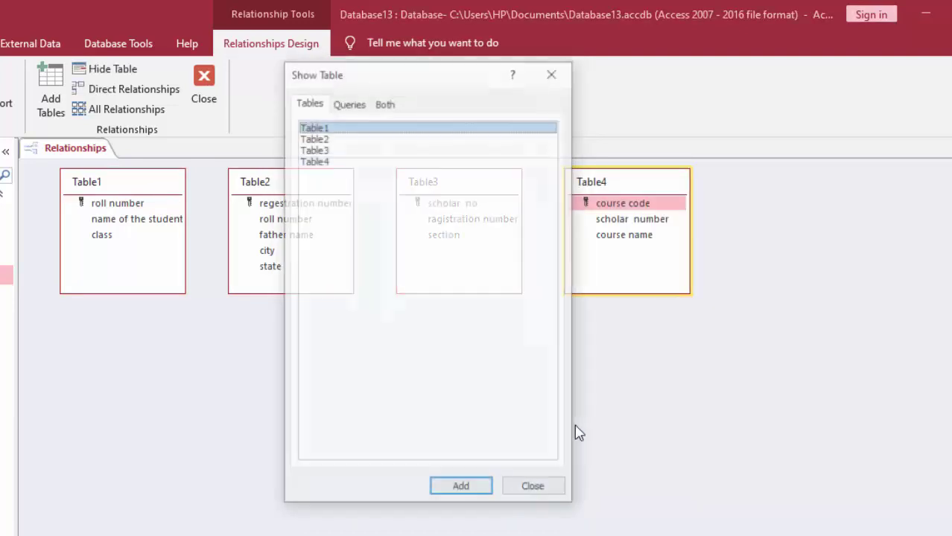
pyautogui.click(535, 491)
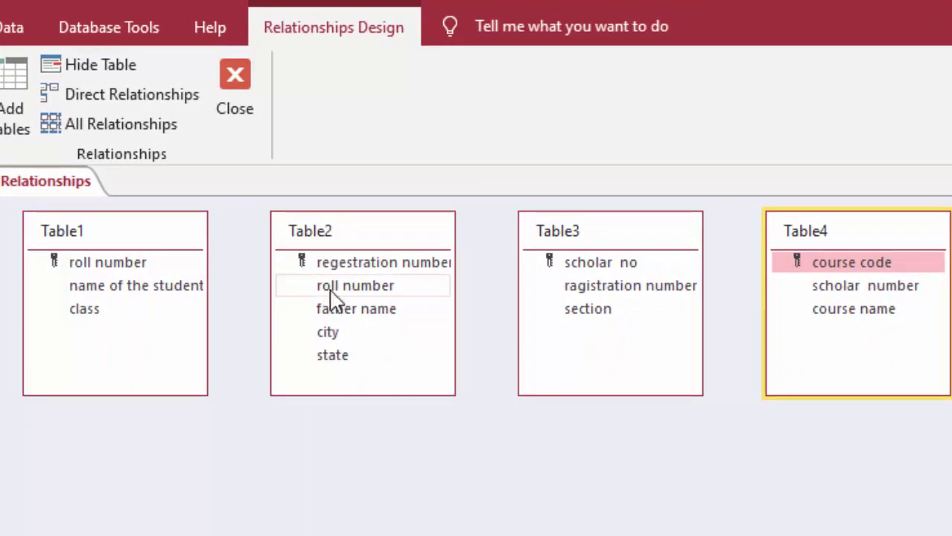
# Step: Link Table1 to Table2 on roll number, enforcing referential integrity with cascading updates
pyautogui.moveTo(331, 291); pyautogui.dragTo(139, 262)
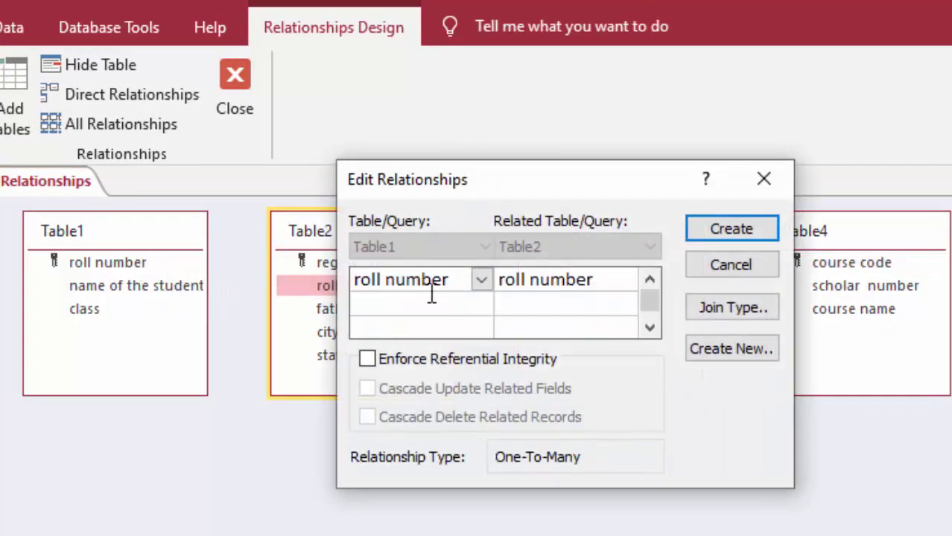
pyautogui.click(394, 375)
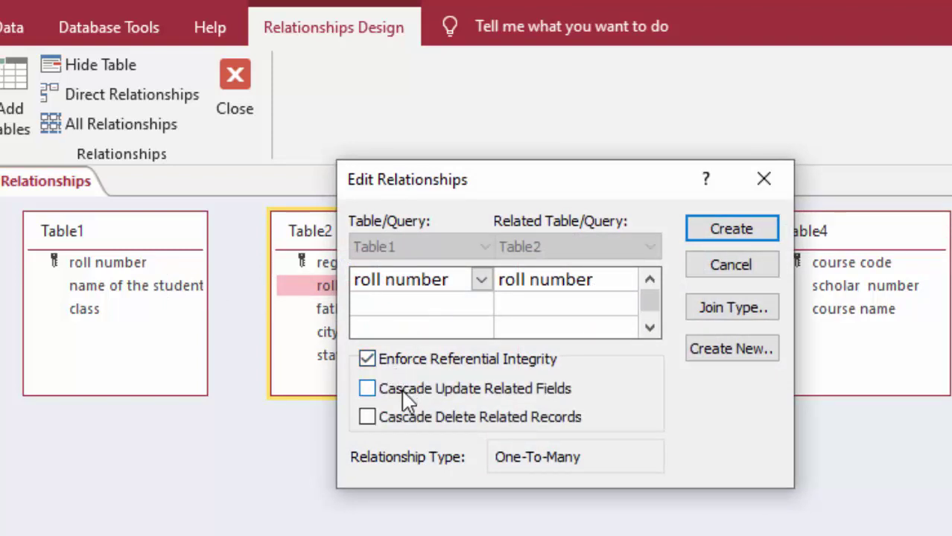
pyautogui.click(403, 394)
pyautogui.click(721, 237)
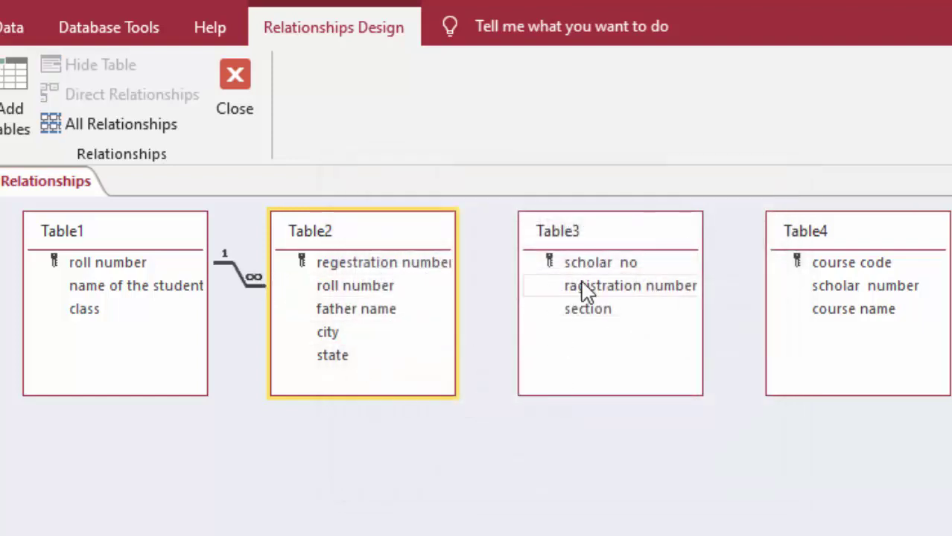
# Step: Link Table3's scholar no to Table4's scholar number with referential integrity, cascading updates and deletes
pyautogui.click(604, 267)
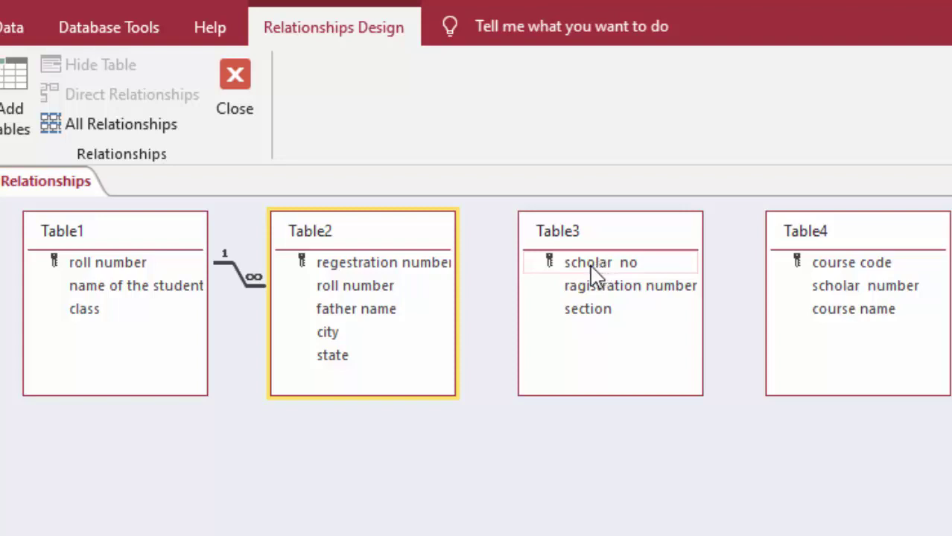
pyautogui.moveTo(598, 272)
pyautogui.mouseDown()
pyautogui.moveTo(838, 298)
pyautogui.moveTo(614, 262)
pyautogui.mouseUp()
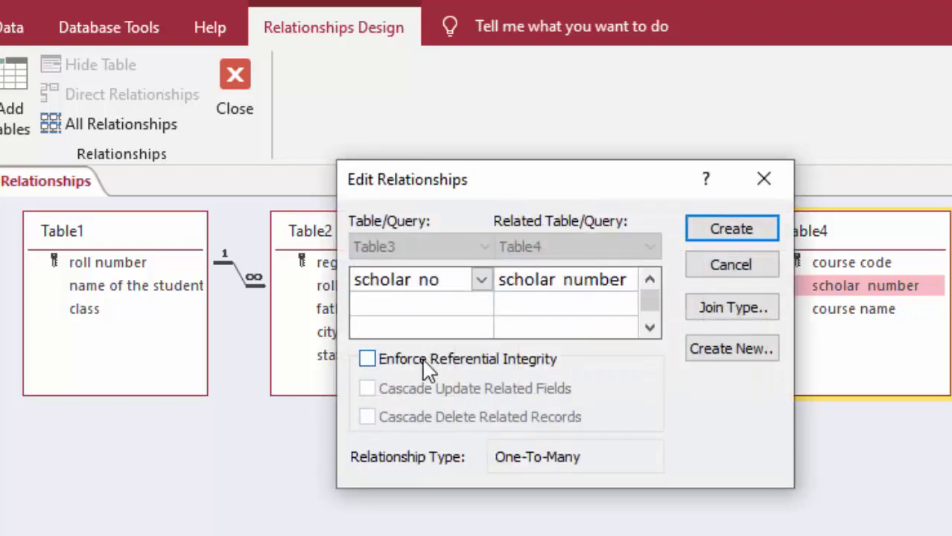
pyautogui.click(368, 359)
pyautogui.click(430, 392)
pyautogui.click(439, 419)
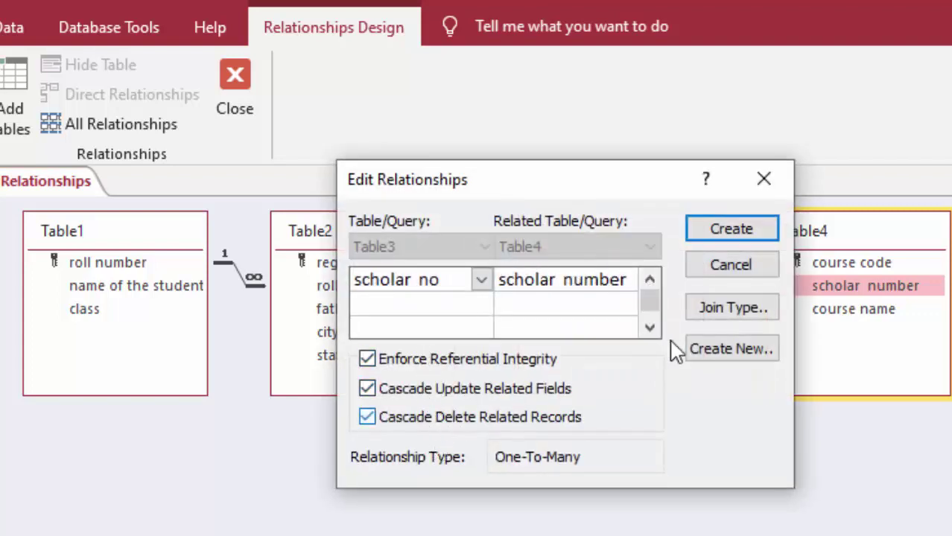
pyautogui.click(736, 240)
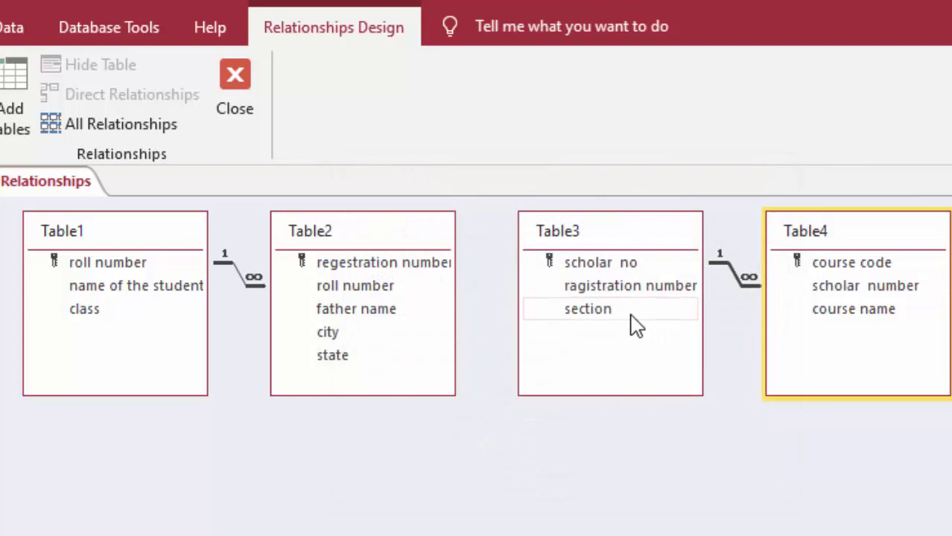
# Step: Link Table2 and Table3 on registration number with referential integrity, cascading updates and deletes
pyautogui.click(595, 292)
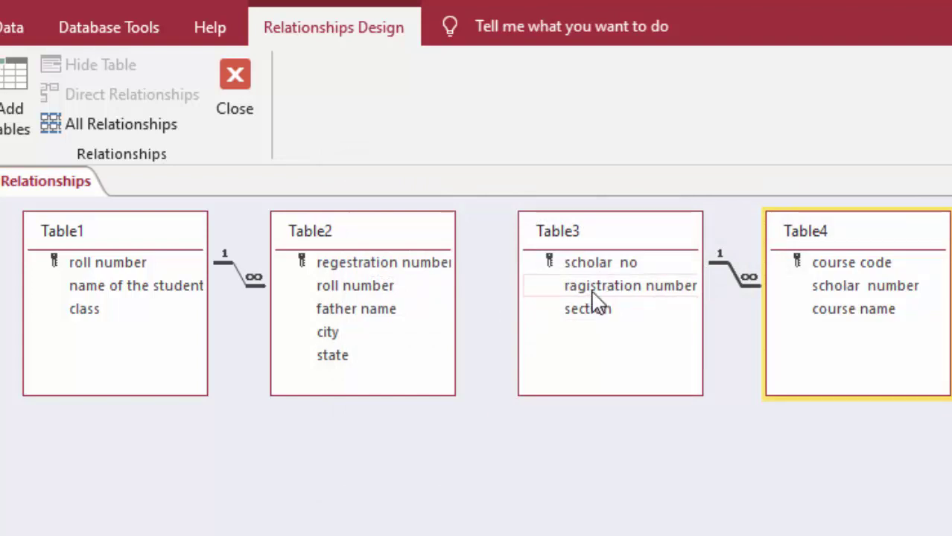
pyautogui.moveTo(596, 291); pyautogui.dragTo(340, 258)
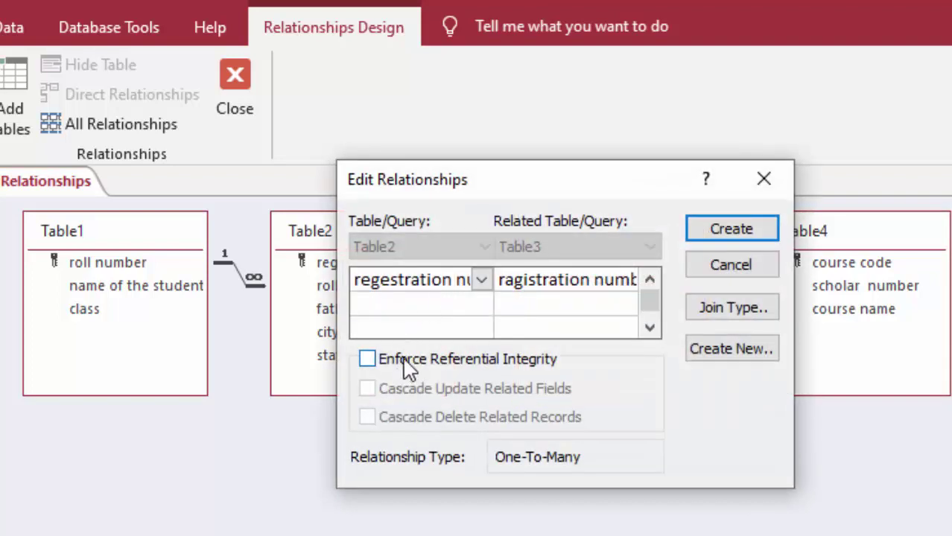
pyautogui.click(404, 364)
pyautogui.click(408, 390)
pyautogui.click(421, 418)
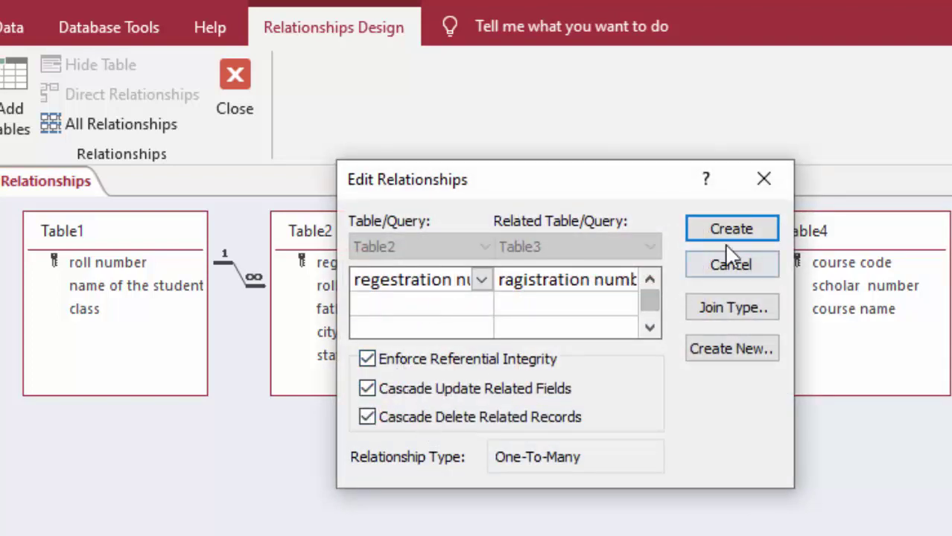
pyautogui.click(757, 231)
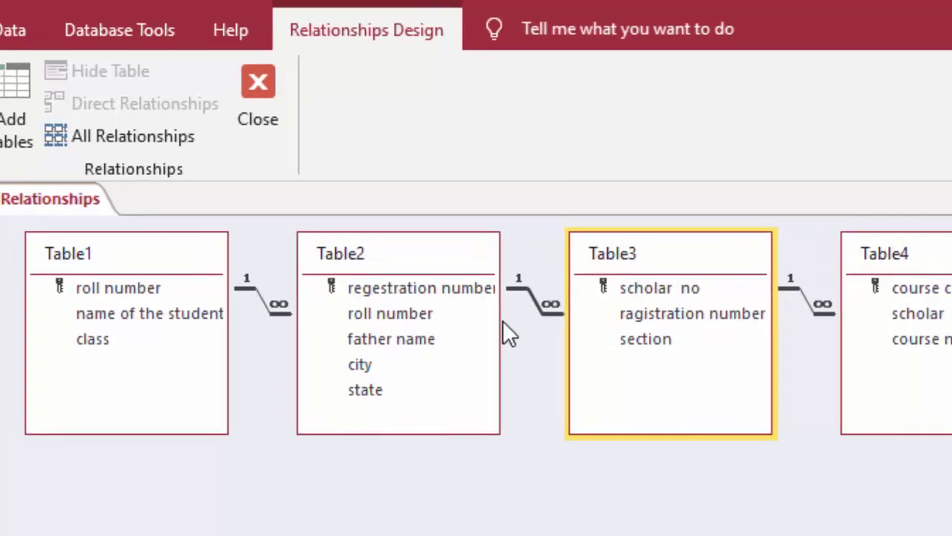
pyautogui.click(450, 289)
# Step: Drag Table2's field list border outward so 'regestration number' shows in full
pyautogui.moveTo(557, 358); pyautogui.dragTo(571, 359)
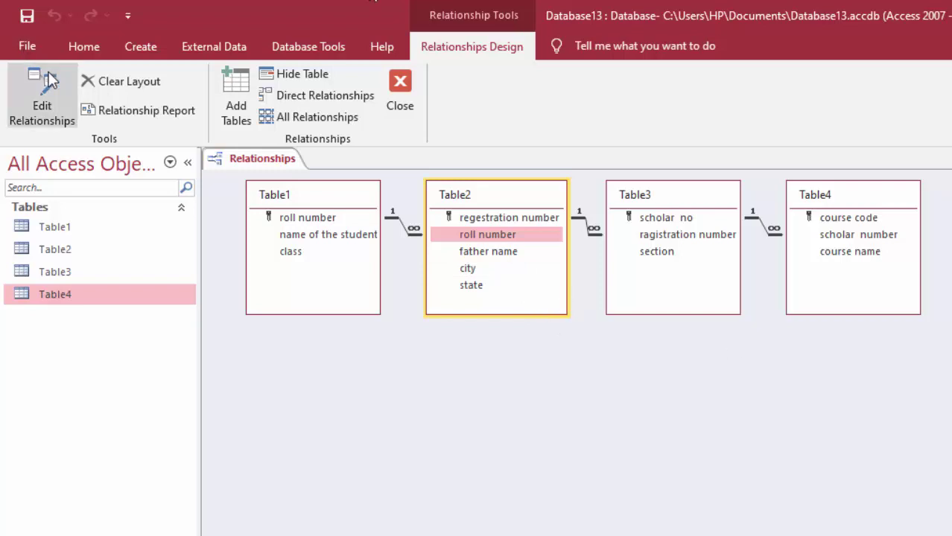
# Step: Open Table1's datasheet and expand roll number 1 to show its related Table2 record
pyautogui.doubleClick(115, 228)
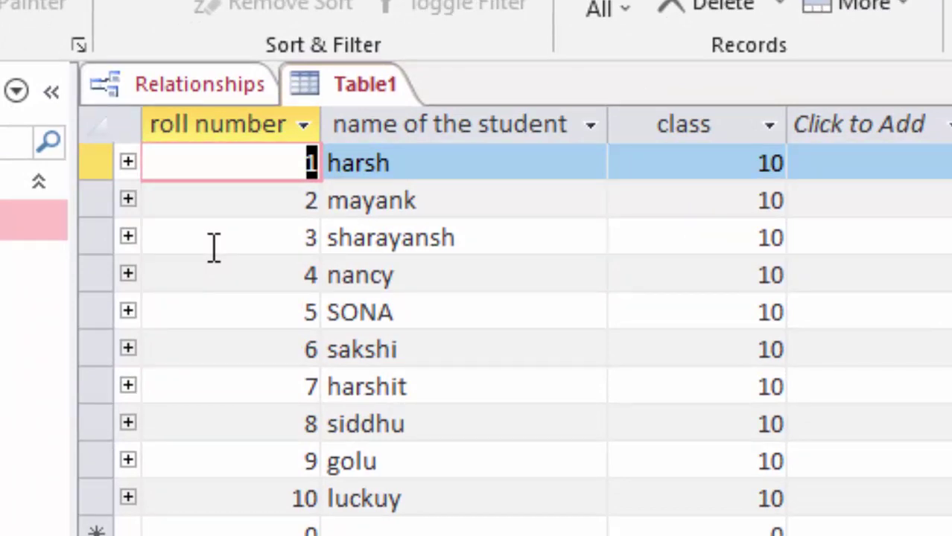
pyautogui.click(126, 163)
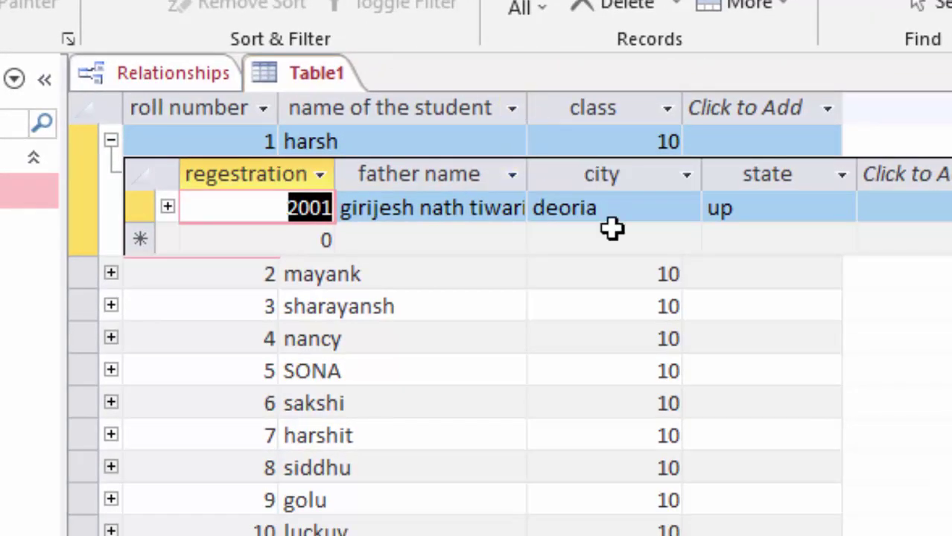
pyautogui.doubleClick(676, 208)
pyautogui.press('BackSpace')
pyautogui.hotkey('ctrl', 'z')
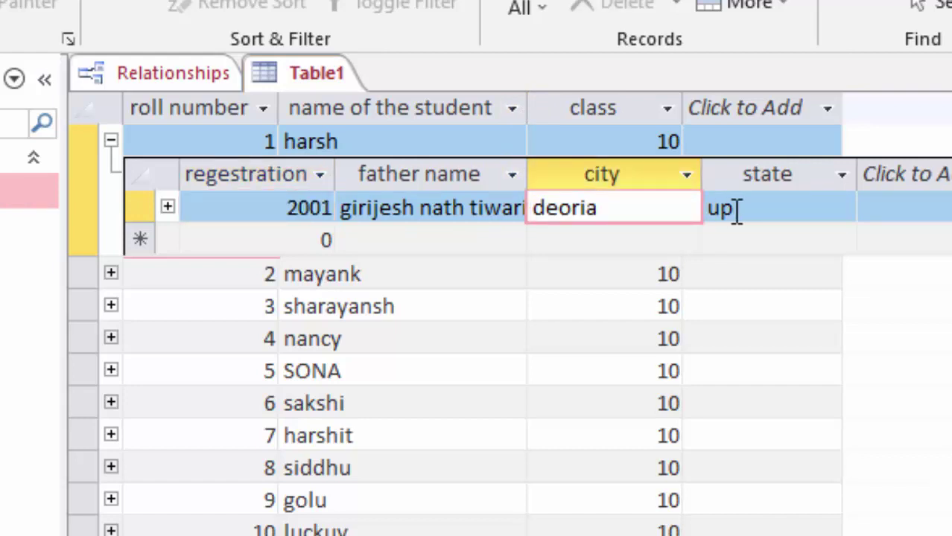
pyautogui.click(734, 208)
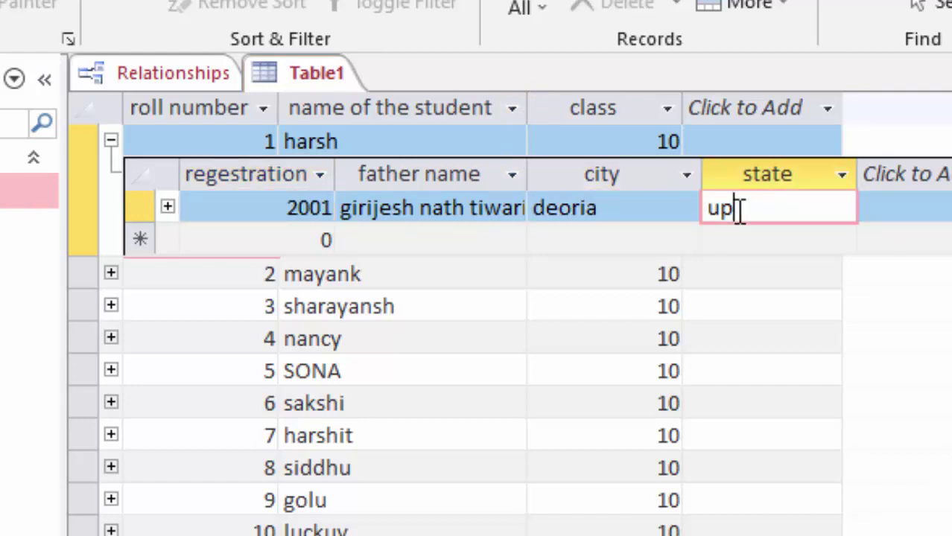
# Step: Expand registration 2001 to Table3 and scholar no 101 to Table4's bo1 computer course
pyautogui.click(174, 208)
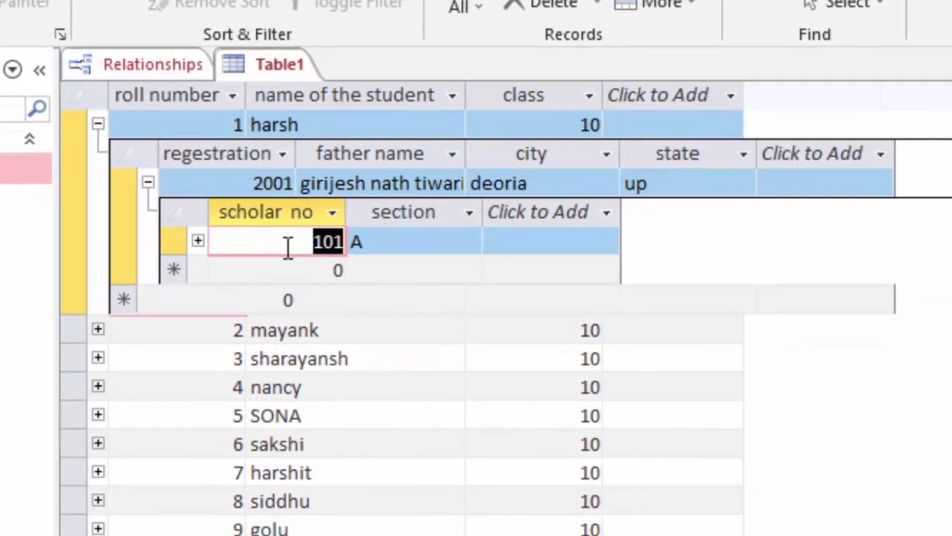
pyautogui.click(198, 241)
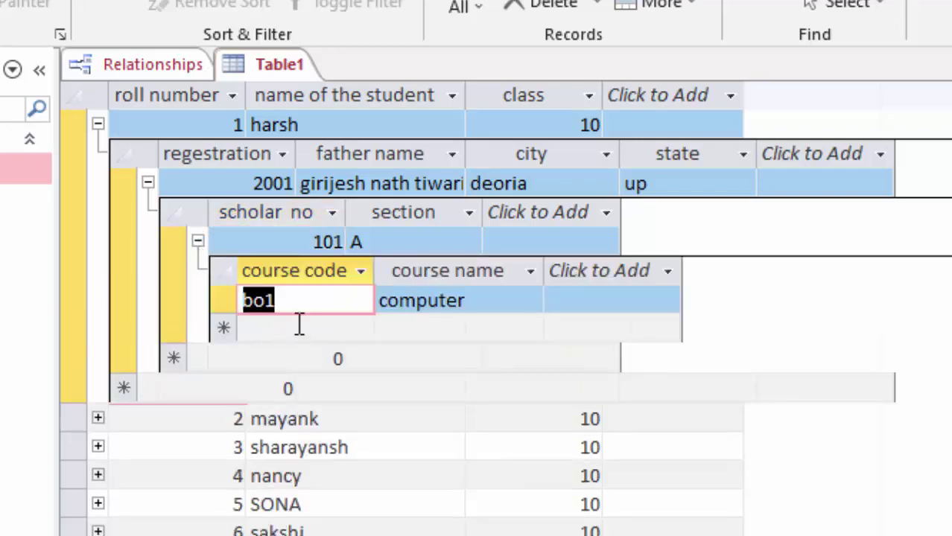
pyautogui.click(299, 300)
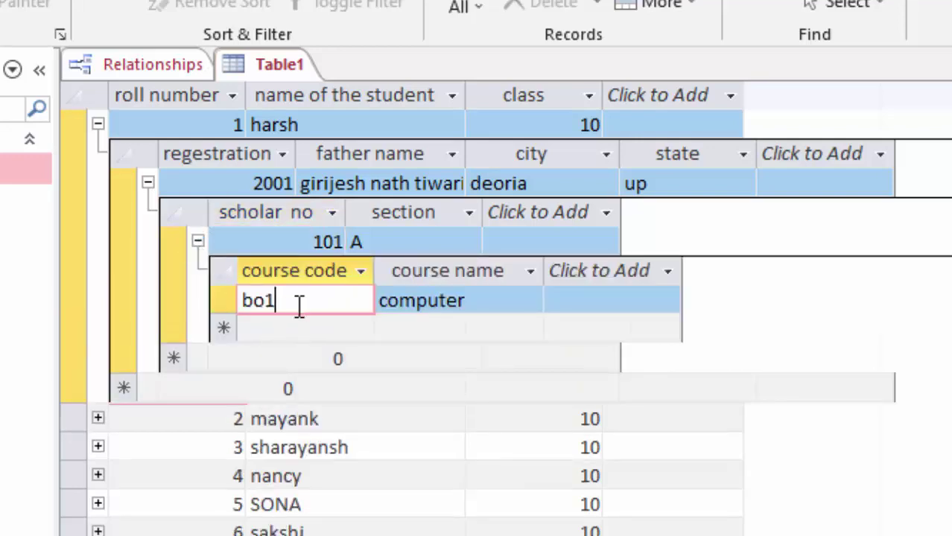